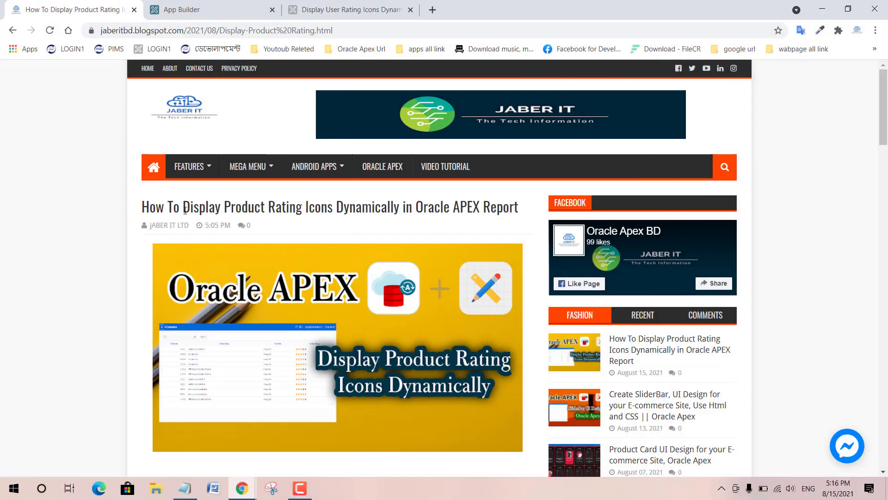
Step: Review the product rating article's title and the star ratings in the sample E-Commerce report, and close the sample report
left_click_drag(184, 211, 477, 209)
left_click(463, 209)
left_click(339, 12)
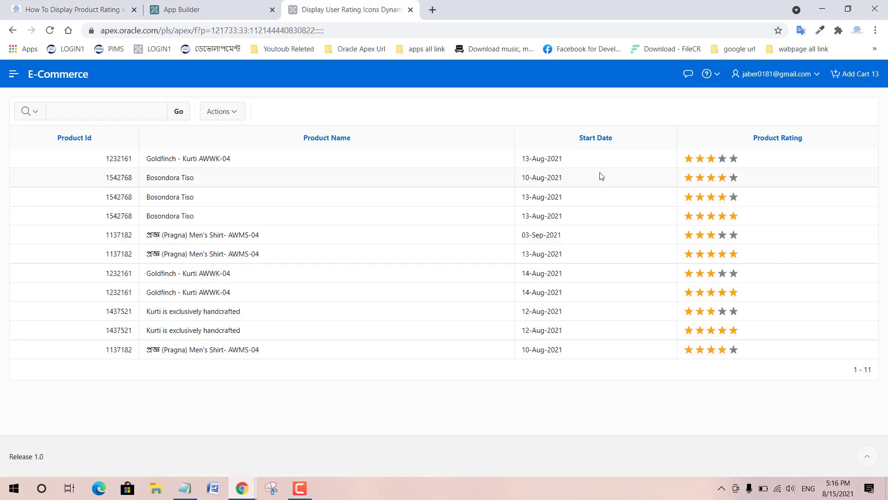
left_click_drag(303, 161, 638, 171)
left_click(701, 192)
left_click_drag(783, 362, 639, 287)
left_click(620, 281)
left_click(411, 11)
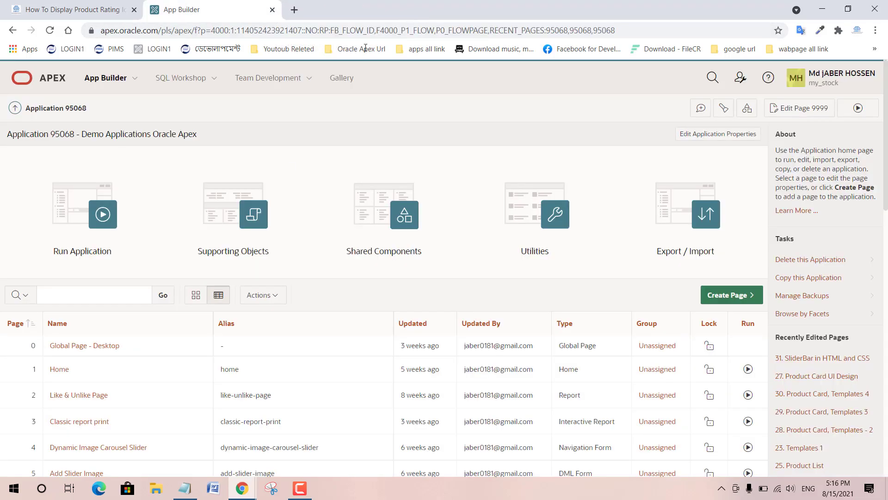
Step: Run the Demo Applications Oracle Apex application and return to the product rating article
left_click(105, 235)
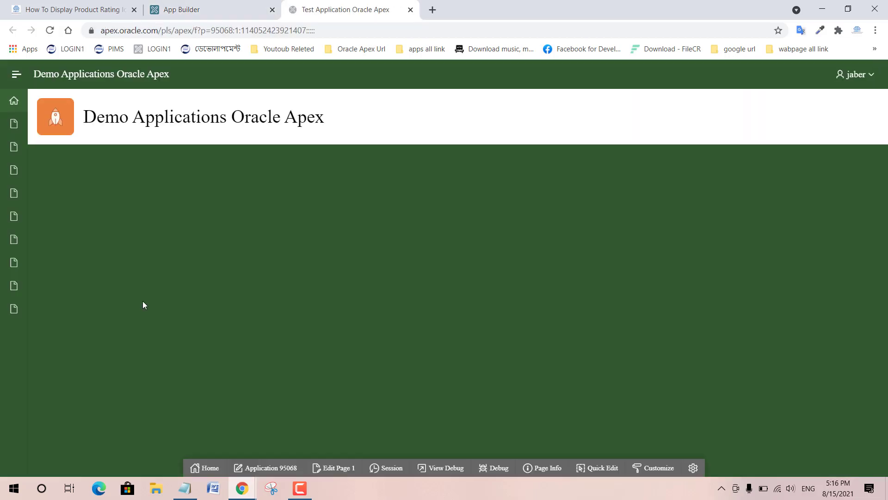
left_click(185, 10)
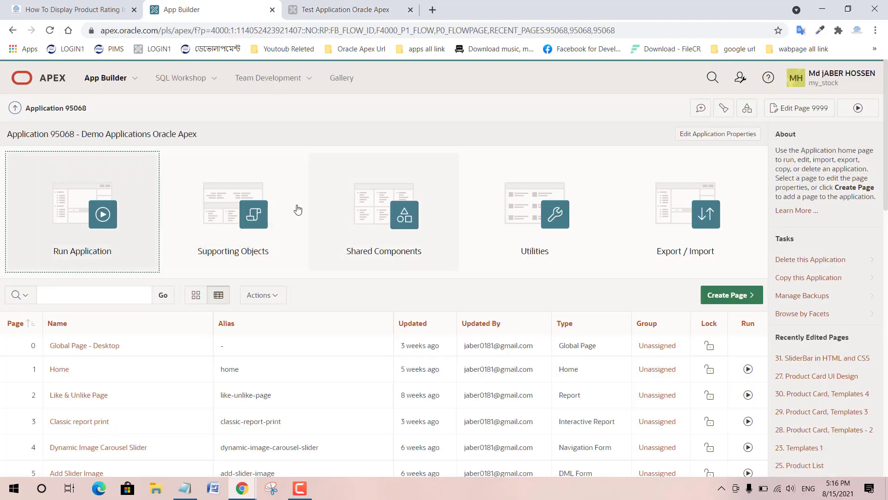
left_click(77, 5)
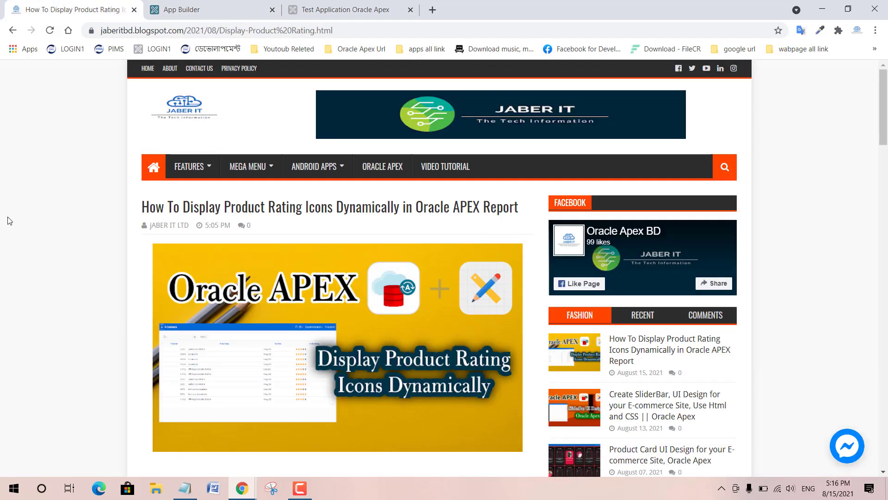
Step: Examine the article's CREATE TABLE section for the PRODUCT_RATING table
scroll(9, 220, "down", 6)
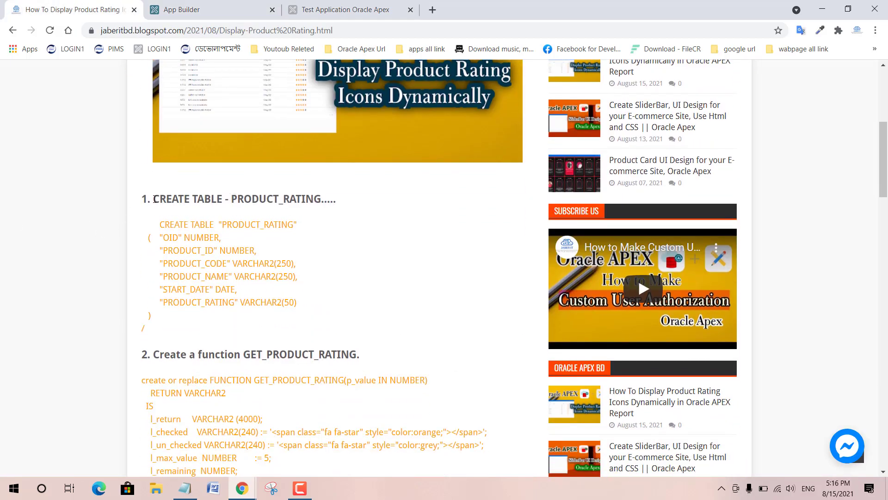
left_click_drag(155, 199, 298, 205)
left_click_drag(159, 223, 211, 278)
left_click(234, 301)
Step: Copy the PRODUCT_RATING table, sequence and trigger script from the Notepad notes and return to the APEX application in Chrome
left_click(197, 493)
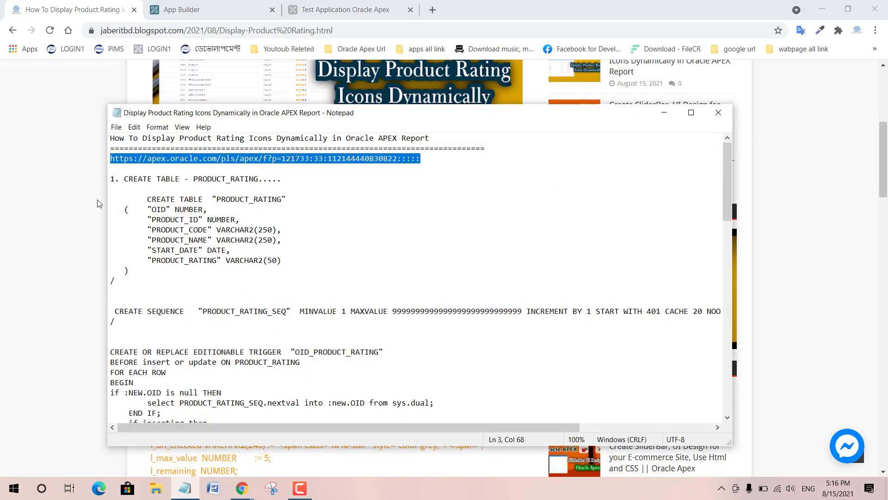
left_click_drag(126, 177, 135, 323)
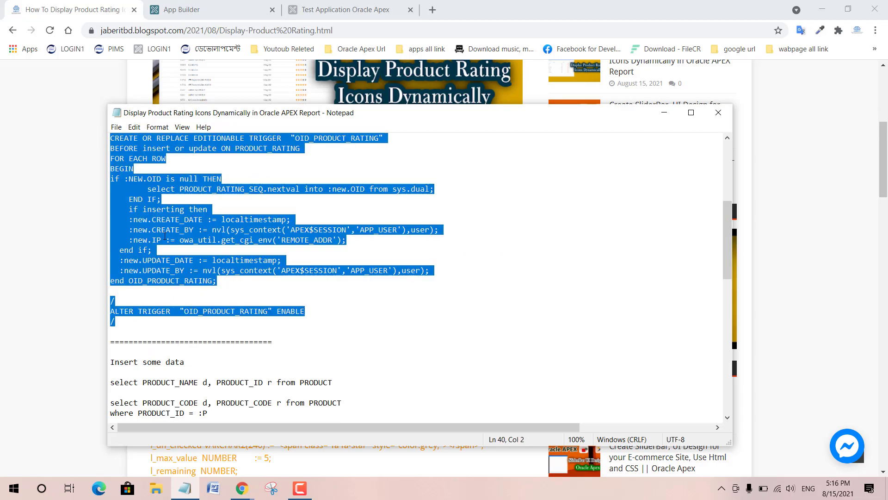
right_click(165, 236)
left_click(240, 266)
key("alt+Tab")
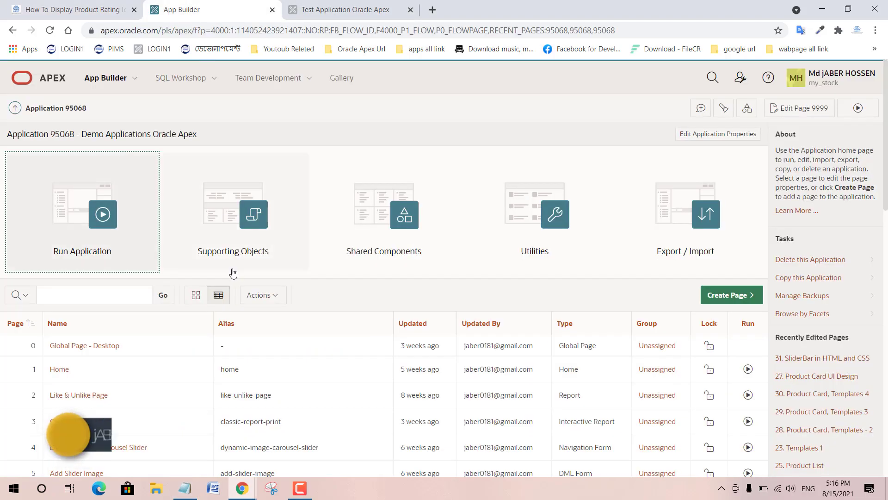
Step: Open SQL Commands in a new browser tab and place it directly after the article's tab
left_click(214, 77)
right_click(187, 121)
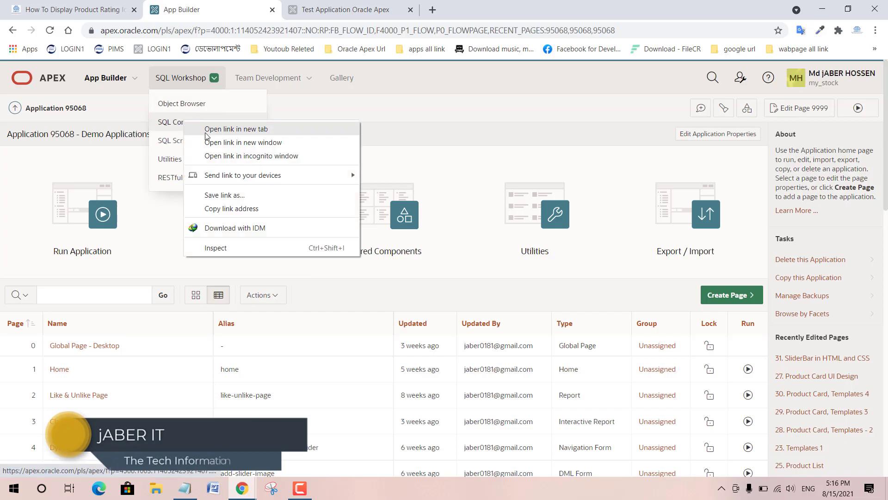
left_click(206, 134)
left_click_drag(324, 10, 209, 10)
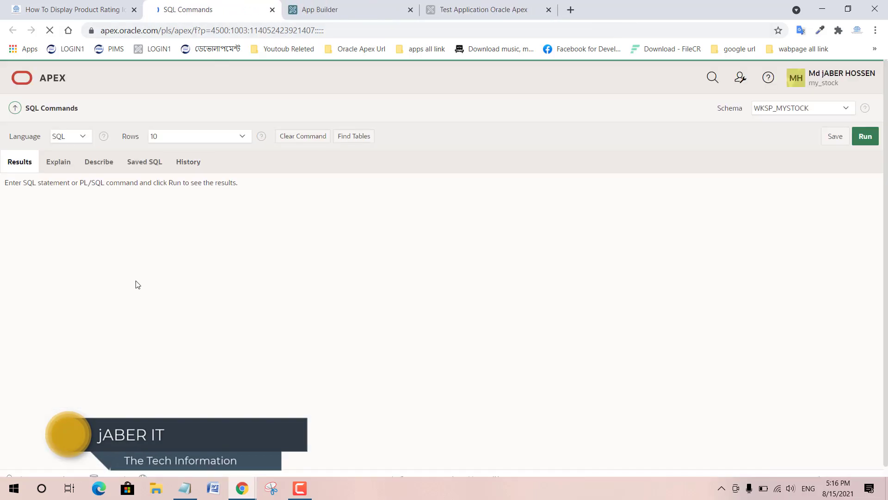
Step: Paste the script into SQL Commands and execute only the CREATE TABLE "PRODUCT_RATING" statement
right_click(121, 225)
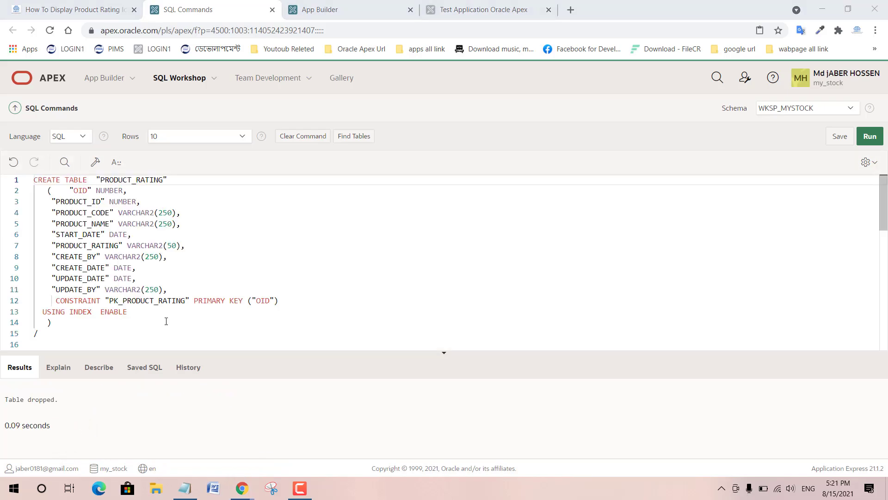
left_click_drag(44, 334, 0, 172)
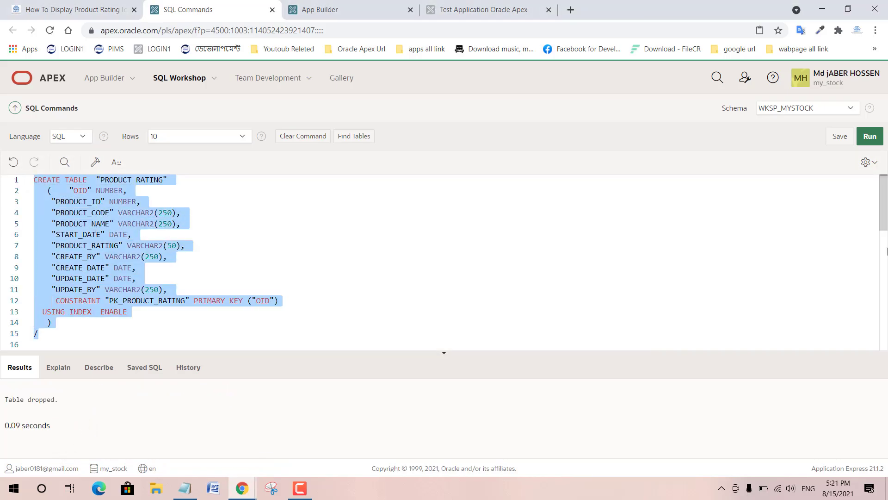
left_click(858, 137)
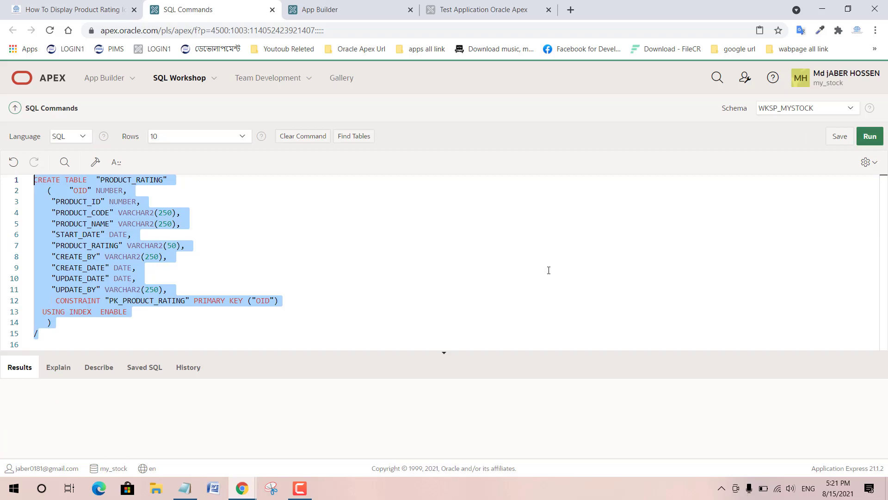
Step: Execute the CREATE OR REPLACE statement for the OID_PRODUCT_RATING trigger, followed by the ALTER TRIGGER statement that enables it
scroll(112, 296, "down", 2)
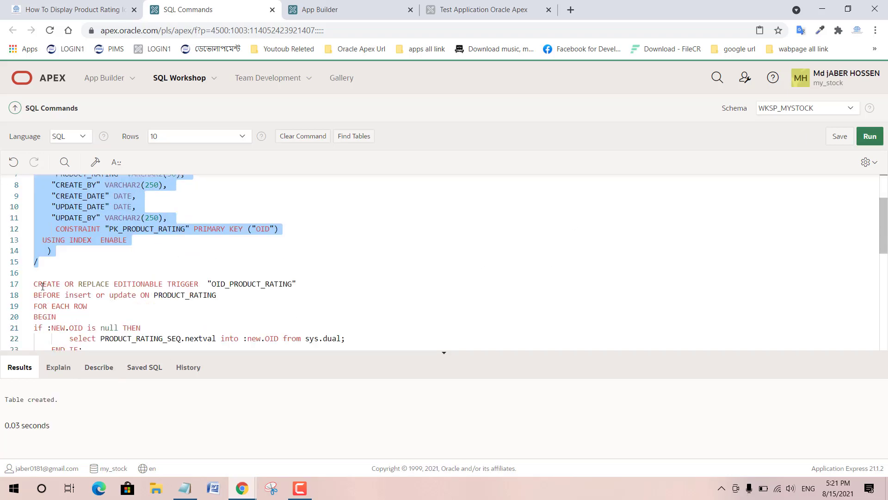
left_click_drag(35, 284, 62, 223)
scroll(83, 288, "down", 2)
scroll(75, 264, "down", 4)
left_click(869, 136)
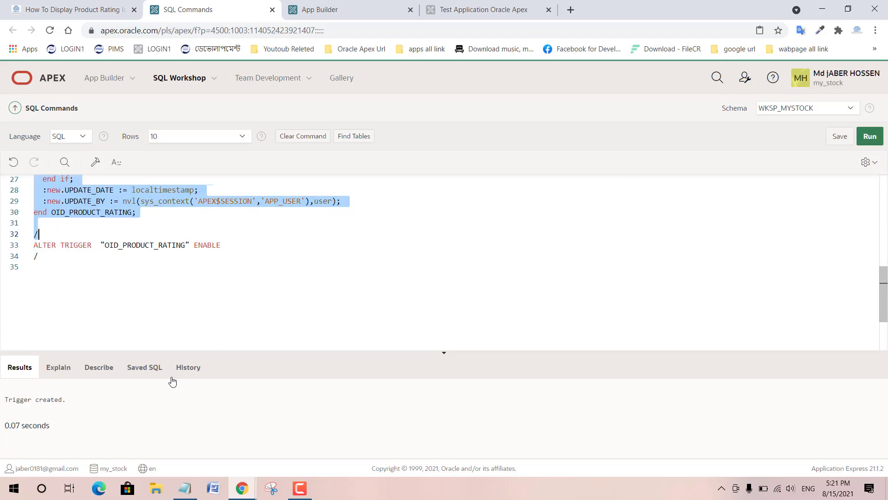
left_click_drag(53, 260, 30, 251)
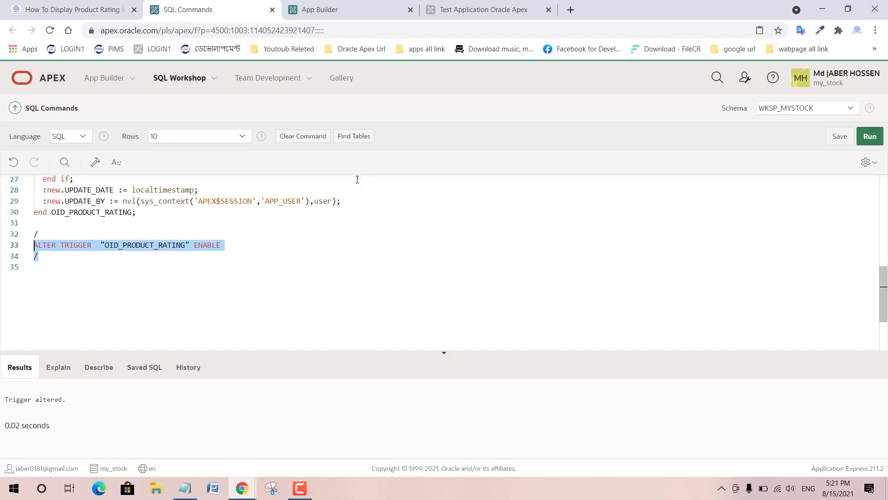
Step: Copy the complete GET_PRODUCT_RATING function code from section 2 of the article
left_click(64, 9)
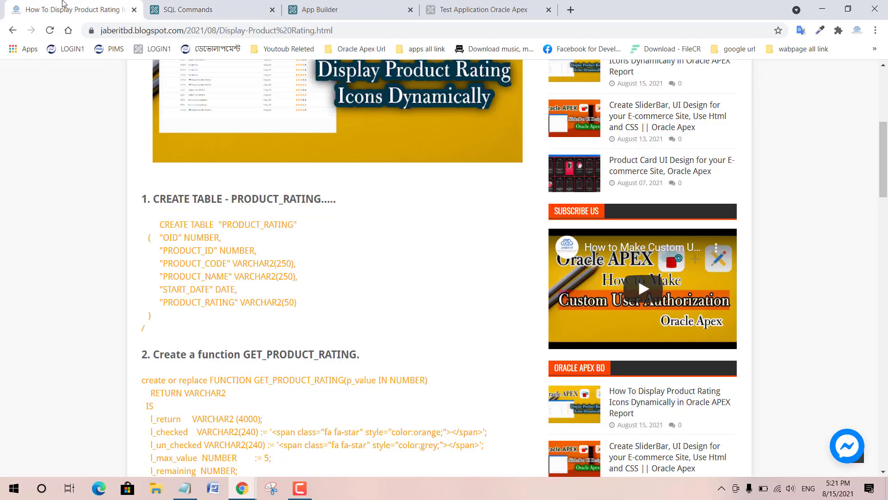
scroll(228, 339, "down", 2)
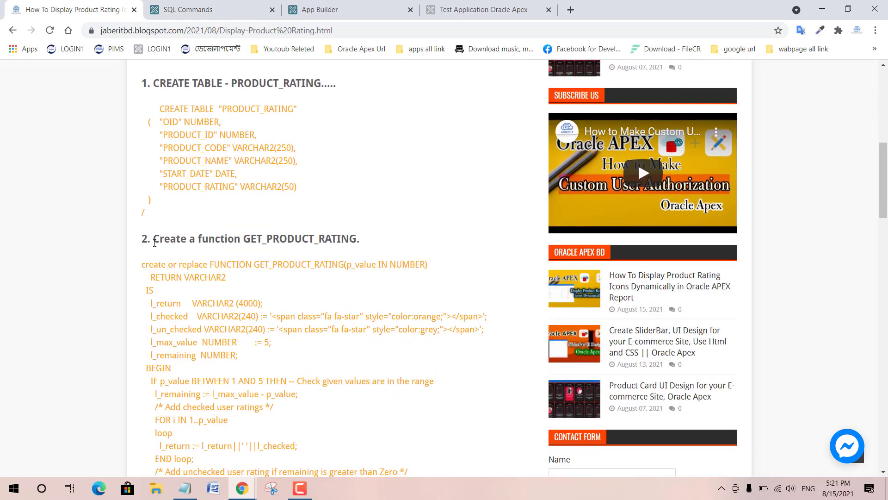
left_click_drag(154, 239, 363, 243)
left_click(152, 273)
left_click_drag(143, 267, 271, 326)
scroll(189, 289, "down", 6)
right_click(210, 218)
left_click(233, 225)
Step: Replace the SQL Commands script with the copied code and execute it to create the GET_PRODUCT_RATING function
left_click(211, 7)
left_click(178, 256)
key("ctrl+a")
key("Delete")
key("ctrl+v")
scroll(845, 276, "up", 5)
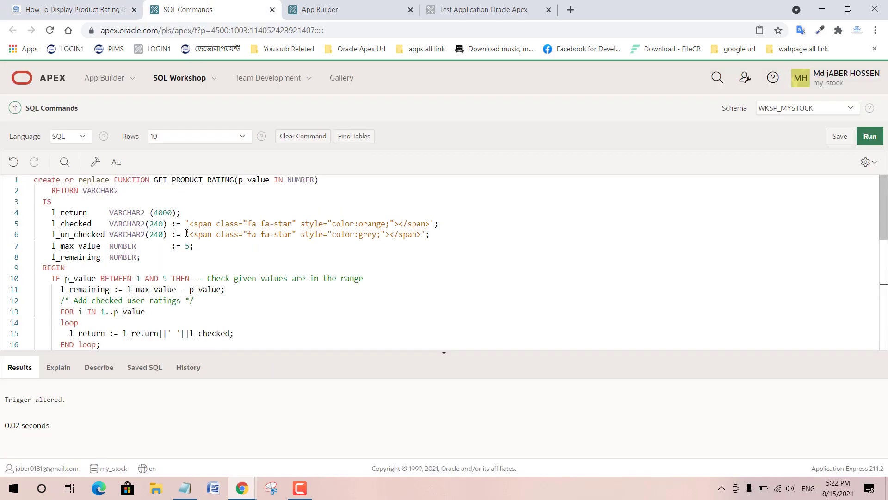
left_click(872, 142)
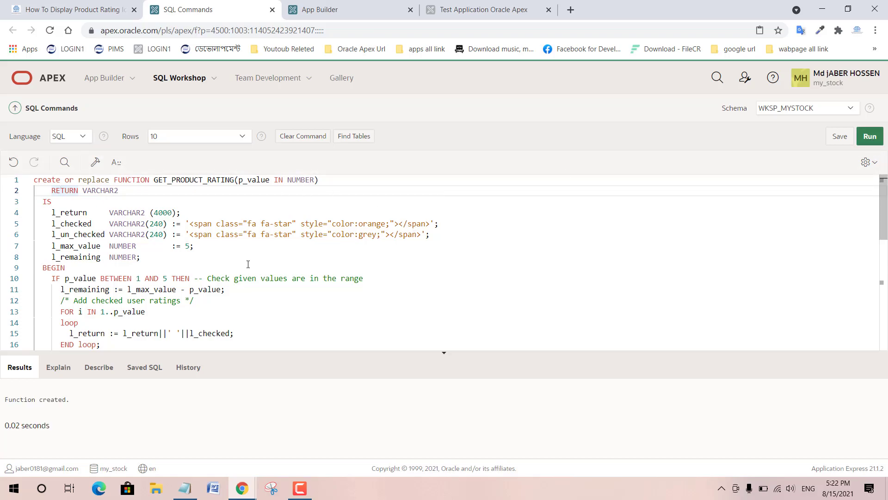
left_click_drag(83, 404, 1, 397)
left_click(105, 409)
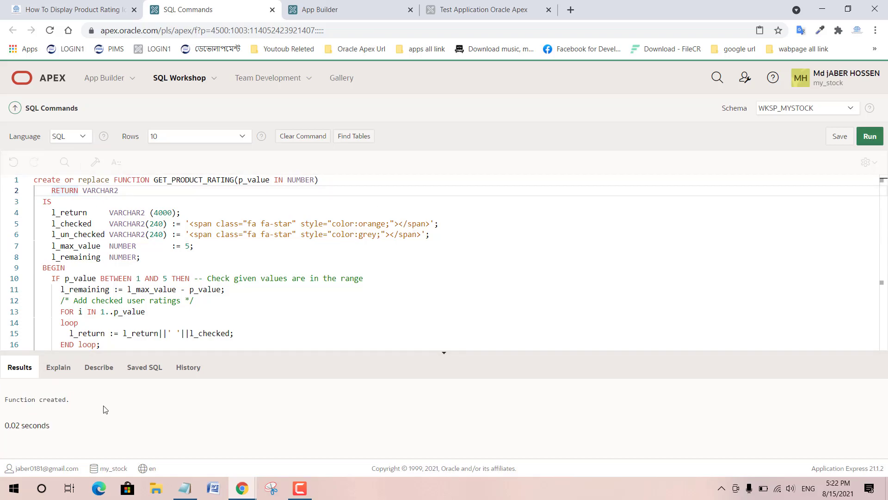
Step: Check the "Insert some data" section of the Notepad notes
left_click(185, 488)
scroll(201, 362, "down", 1)
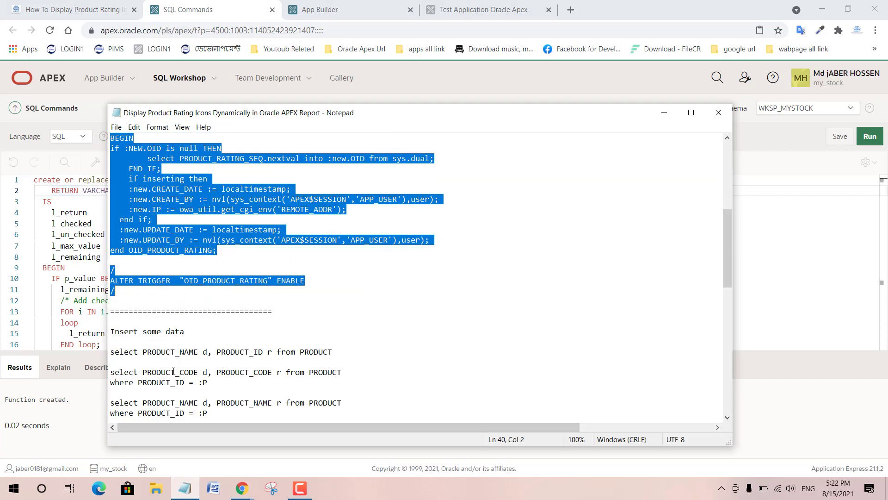
scroll(202, 362, "down", 1)
left_click_drag(111, 301, 173, 303)
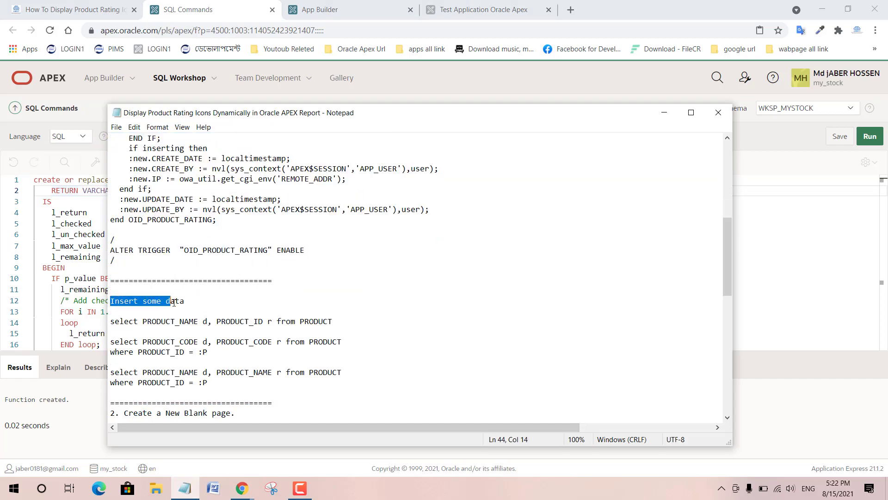
Step: Start creating a new page in application 95068 as a report with form
left_click(324, 9)
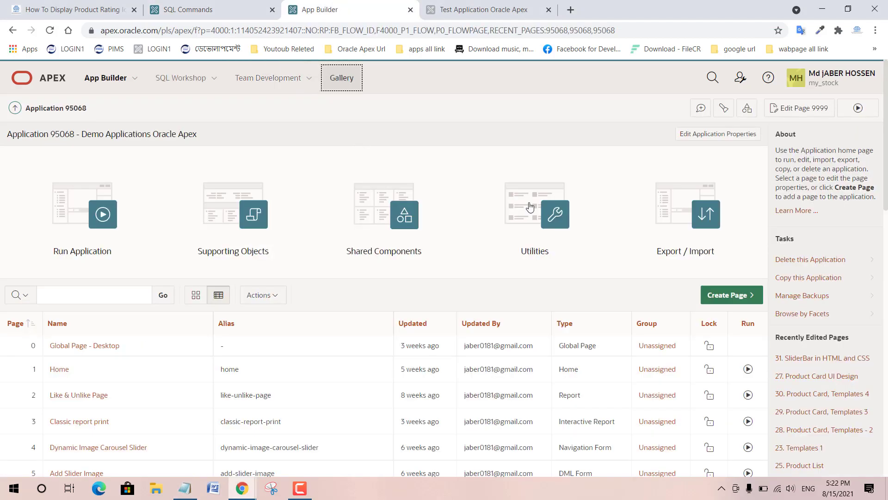
left_click(731, 295)
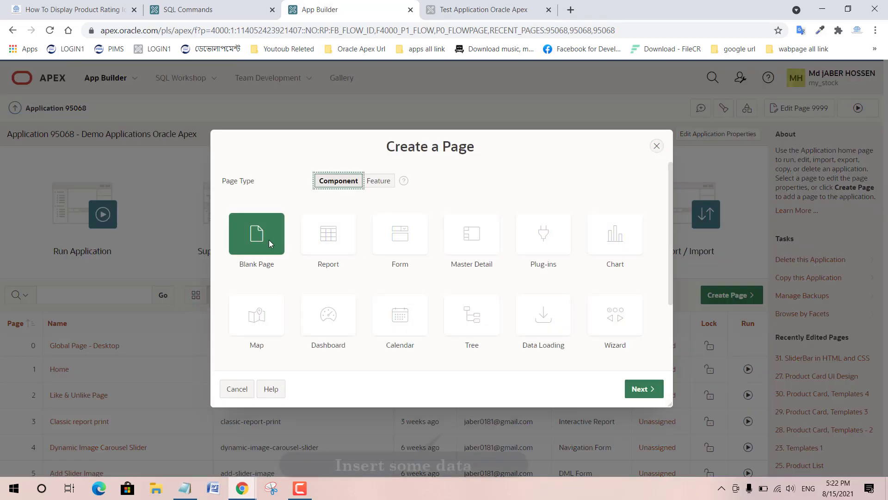
left_click(411, 231)
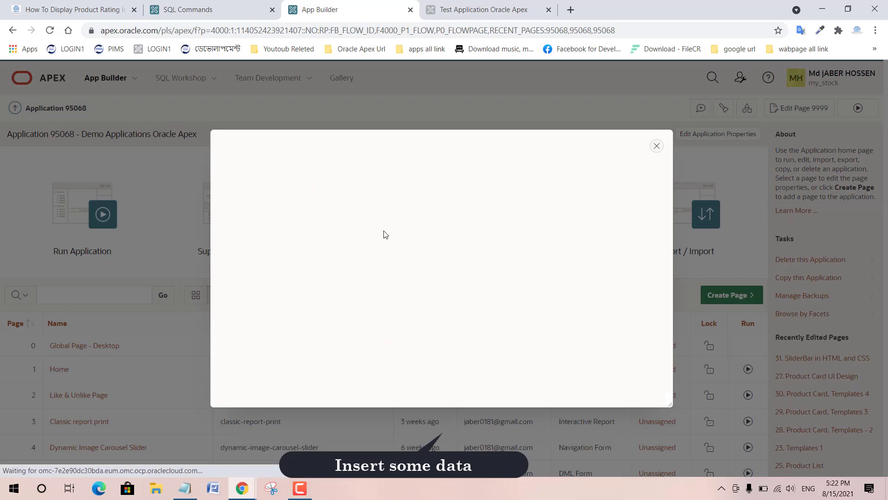
Step: Name the report page Display Product Rating Report, reusing the "Display Product Rating" wording from the article's title
left_click(74, 10)
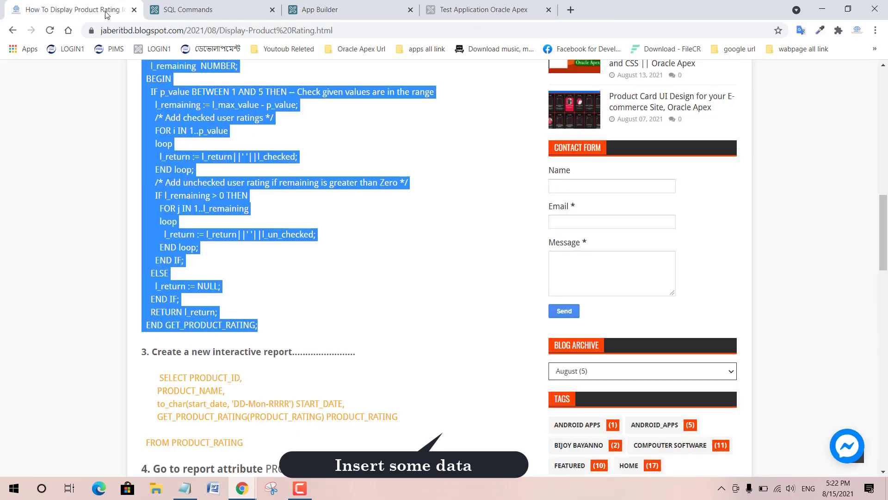
scroll(218, 268, "up", 6)
left_click_drag(183, 207, 332, 209)
right_click(319, 211)
left_click(346, 222)
left_click(305, 4)
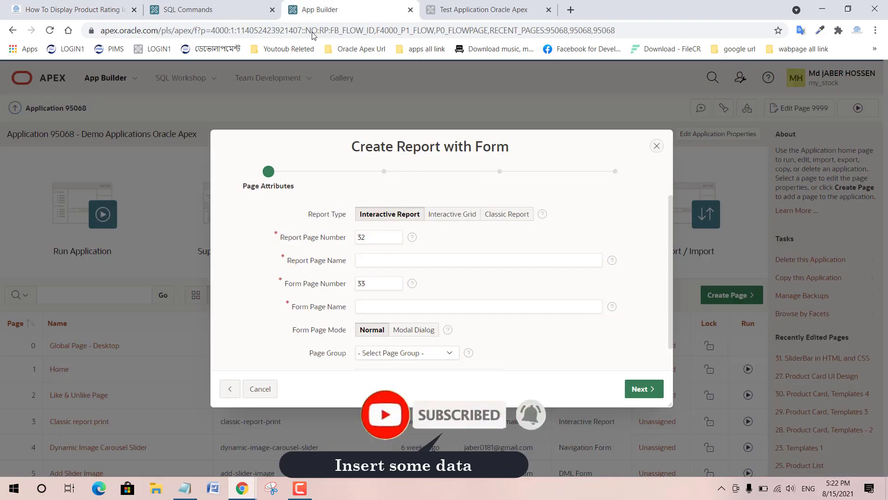
right_click(388, 263)
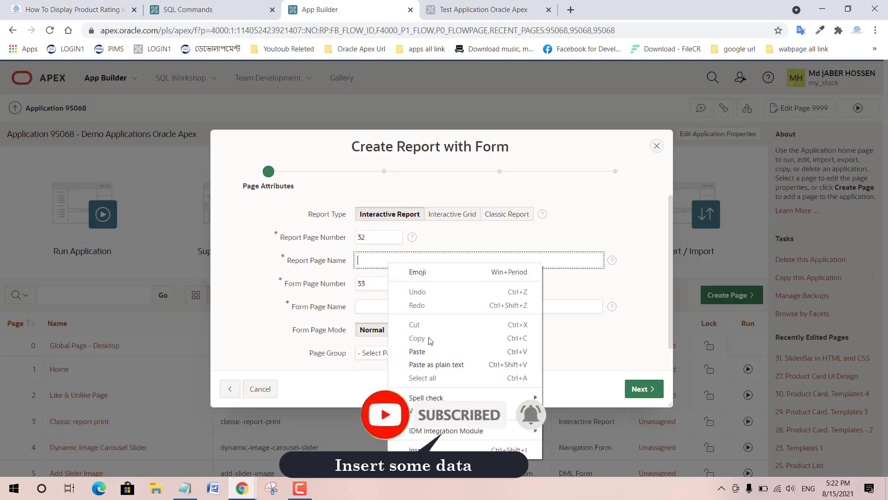
left_click(427, 352)
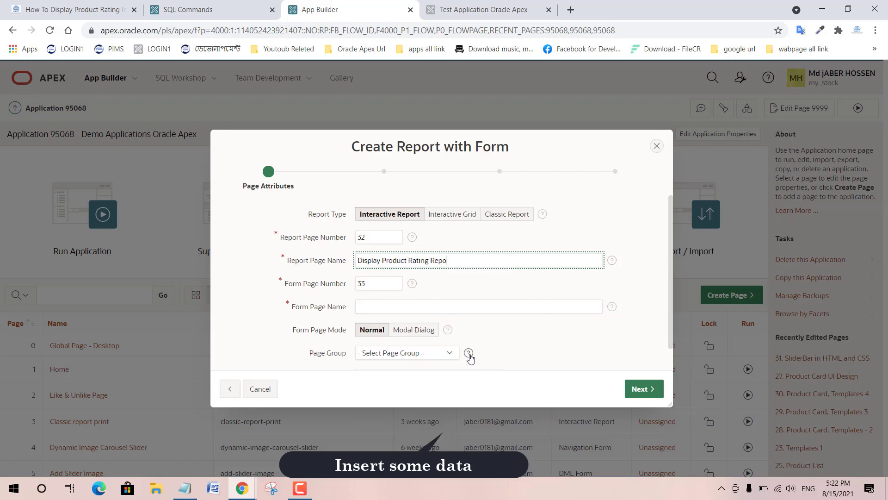
Step: Name the form page Add Rating and continue to the navigation menu settings
left_click(417, 307)
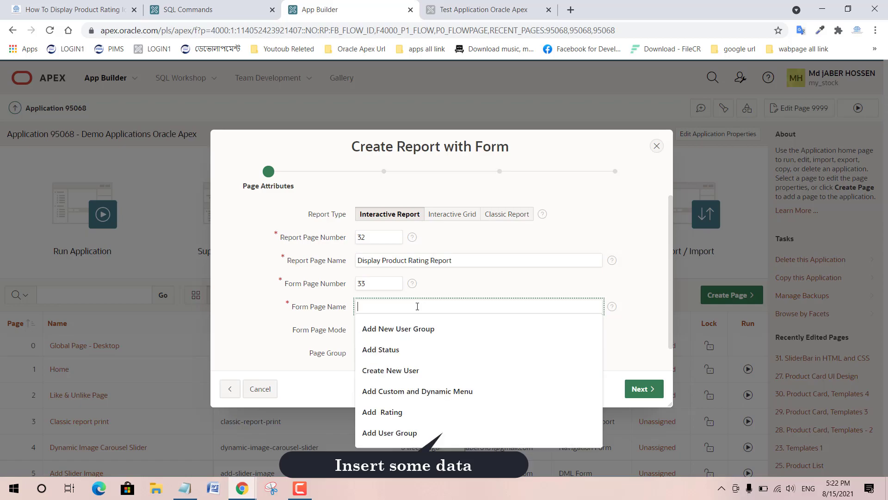
left_click(382, 412)
left_click(644, 388)
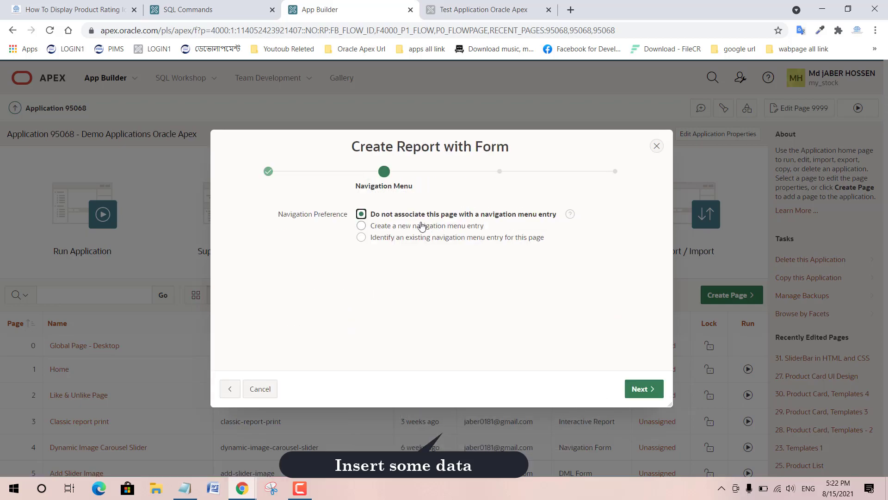
Step: Create a new navigation menu entry for the report with Product as its parent, and continue to the data source settings
left_click(428, 225)
scroll(410, 327, "down", 5)
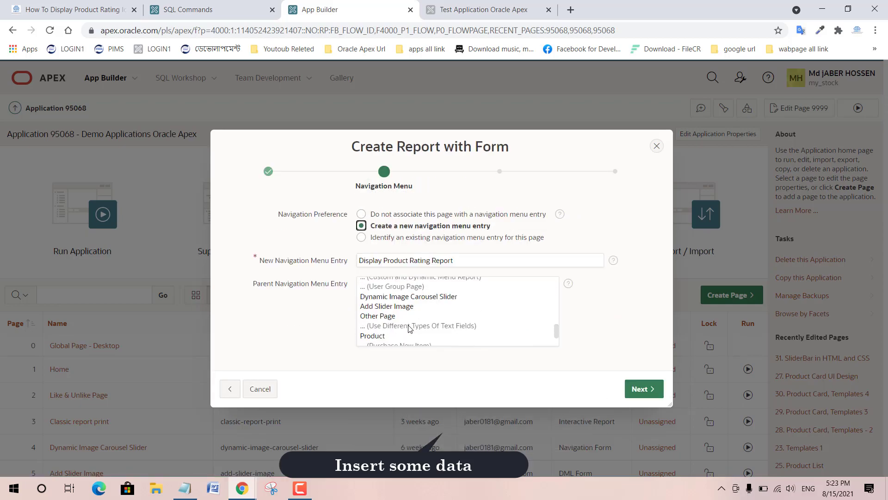
left_click(372, 335)
left_click(645, 389)
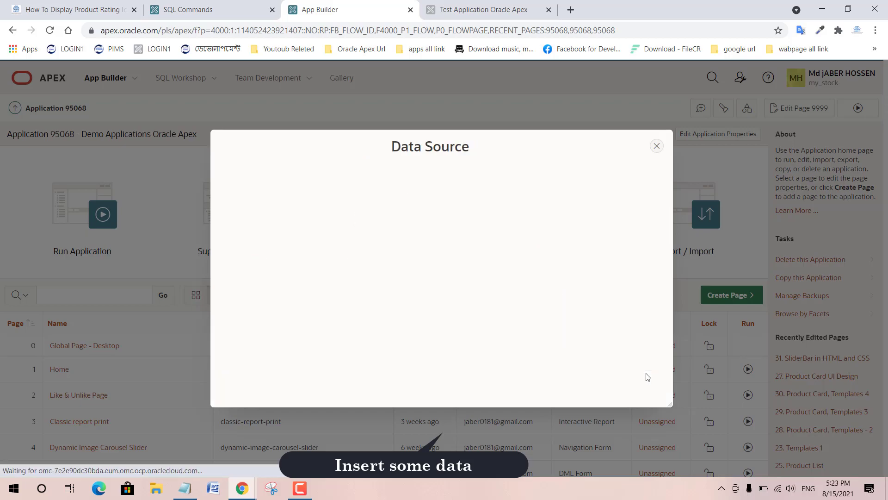
Step: Use the PRODUCT_RATING table as the report's data source and continue to the form settings
left_click(481, 284)
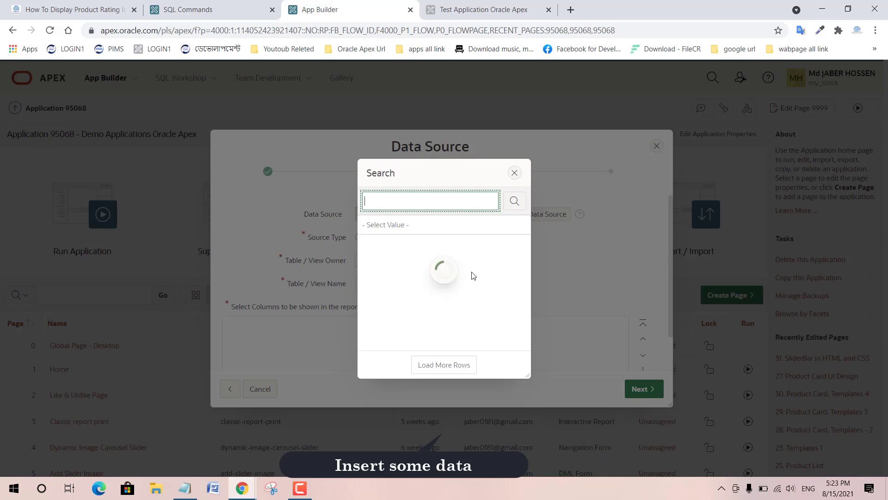
scroll(472, 275, "down", 10)
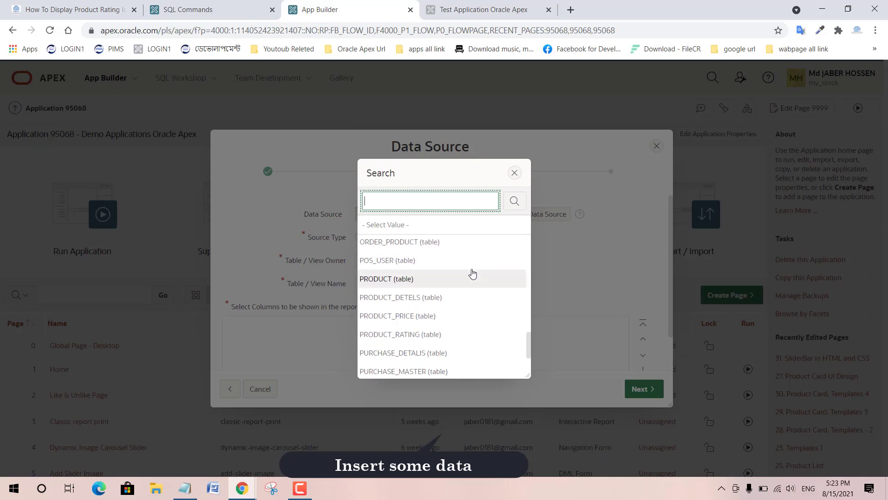
left_click(449, 336)
scroll(527, 296, "down", 2)
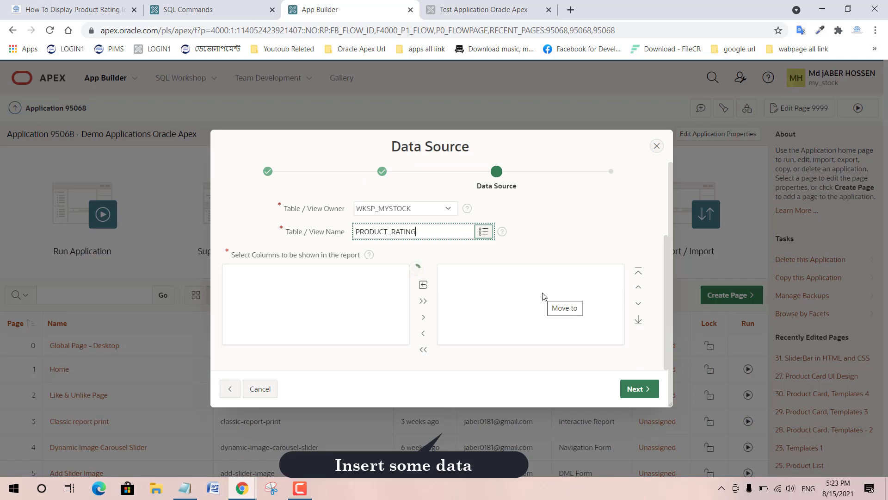
left_click(639, 389)
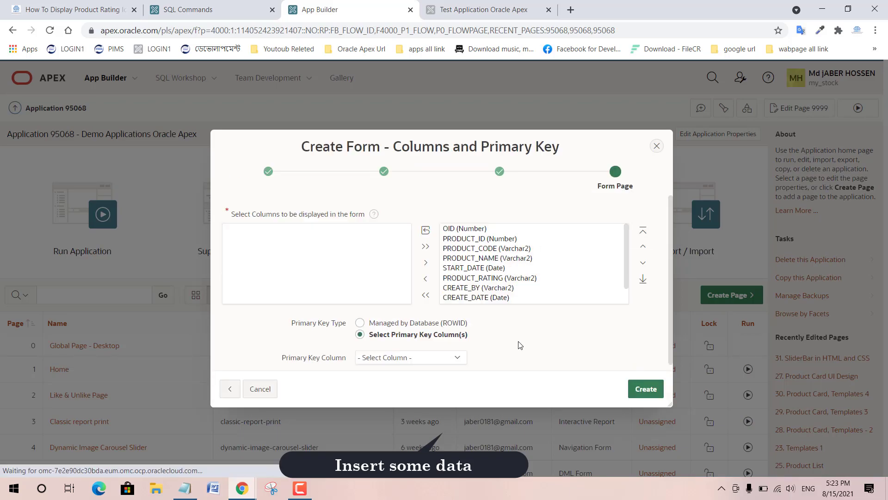
Step: Set OID as the form's primary key column and create the report and form pages
left_click(411, 357)
left_click(407, 387)
left_click(646, 388)
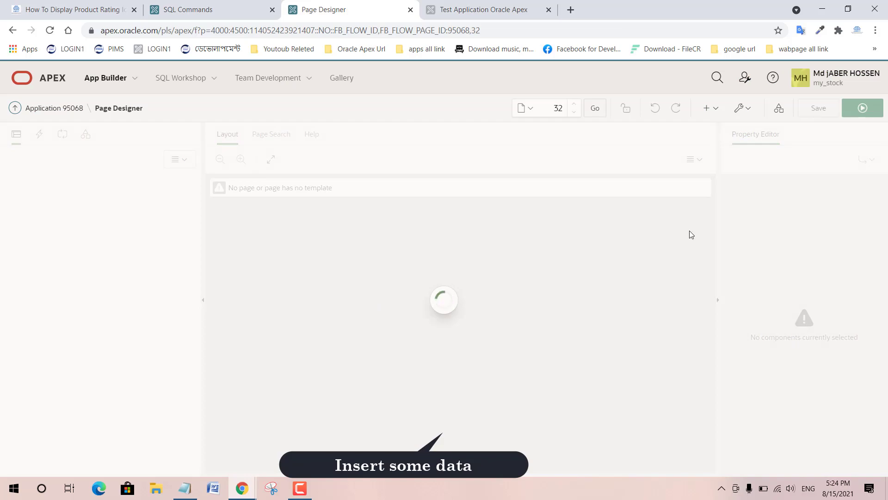
Step: Run the new report and open its Add Rating form page for editing in the Page Designer
left_click(863, 107)
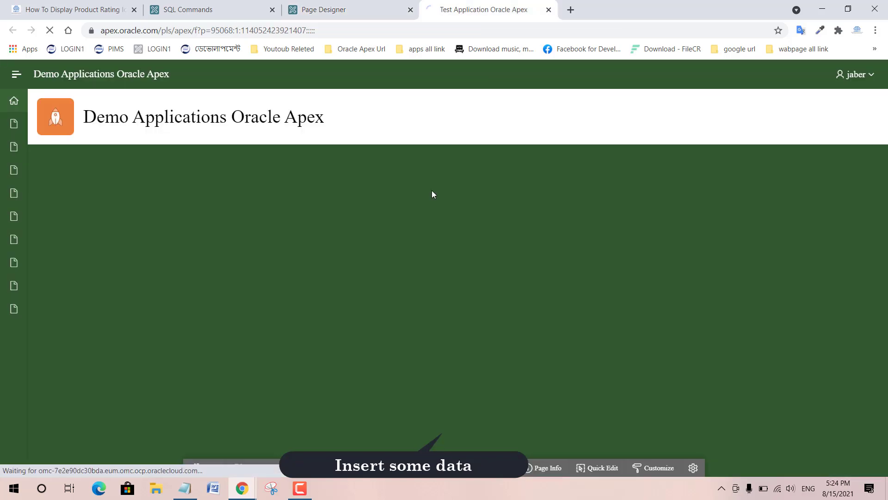
left_click(856, 117)
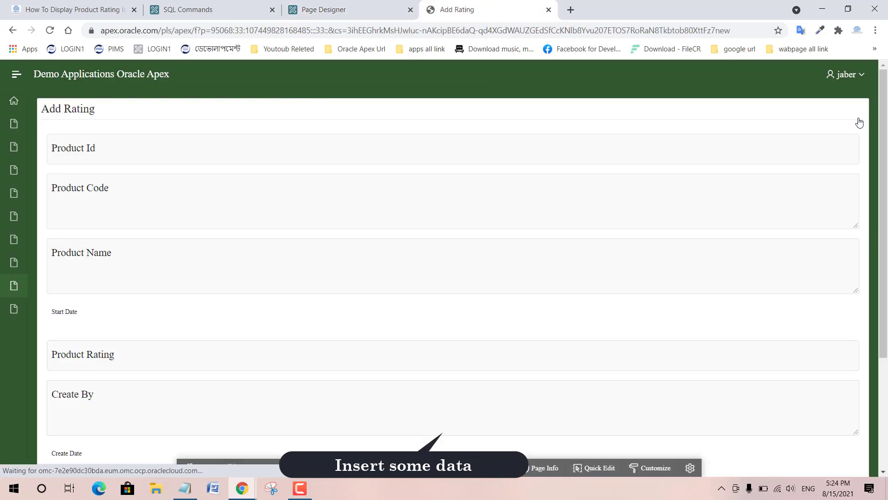
left_click(359, 474)
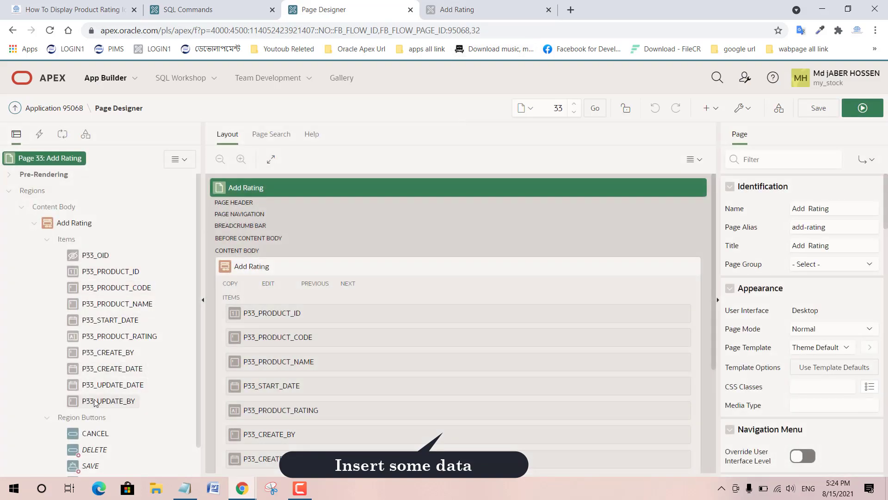
Step: Change the items P33_CREATE_BY, P33_CREATE_DATE, P33_UPDATE_DATE and P33_UPDATE_BY to Hidden
left_click(95, 402)
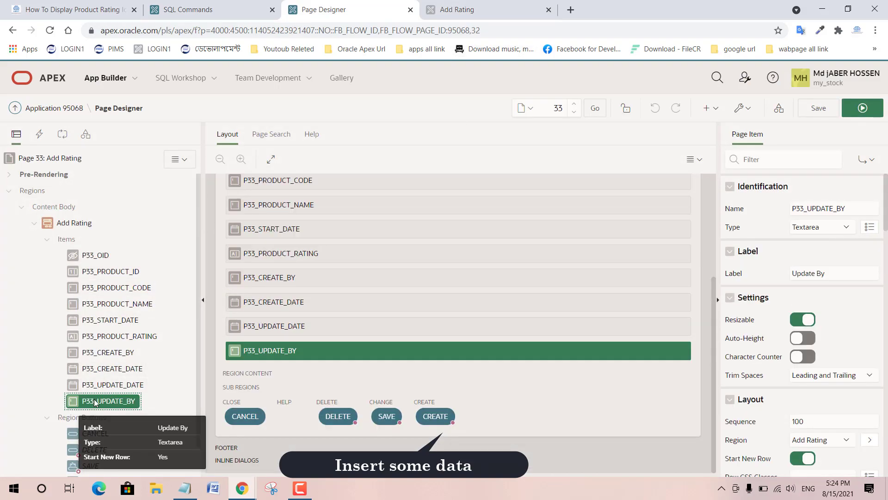
left_click(108, 352, "shift")
left_click(822, 208)
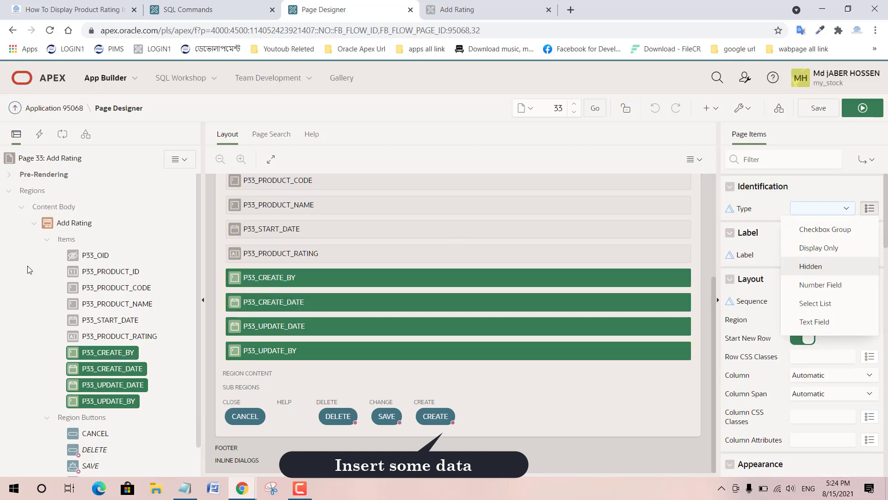
key("Return")
Step: Change the items P33_PRODUCT_CODE and P33_PRODUCT_NAME to Text Field
left_click(110, 271)
left_click(117, 304, "shift")
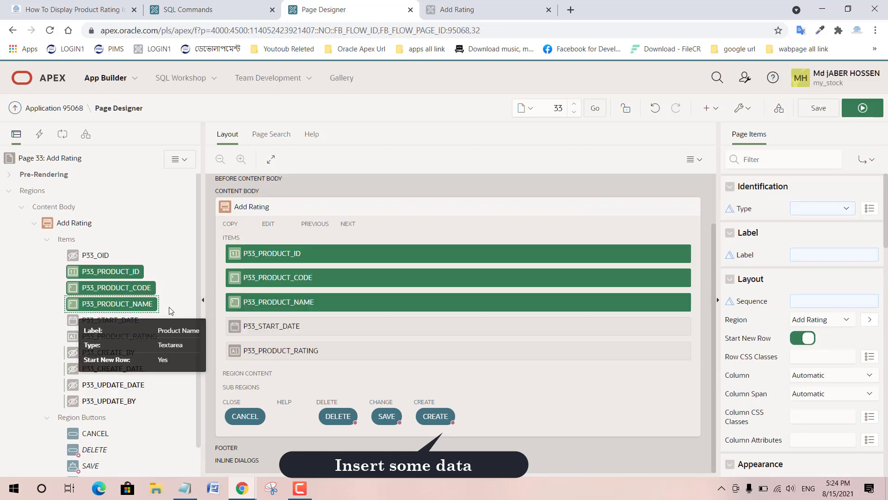
left_click(103, 290)
left_click(117, 303, "shift")
left_click(822, 208)
left_click(815, 389)
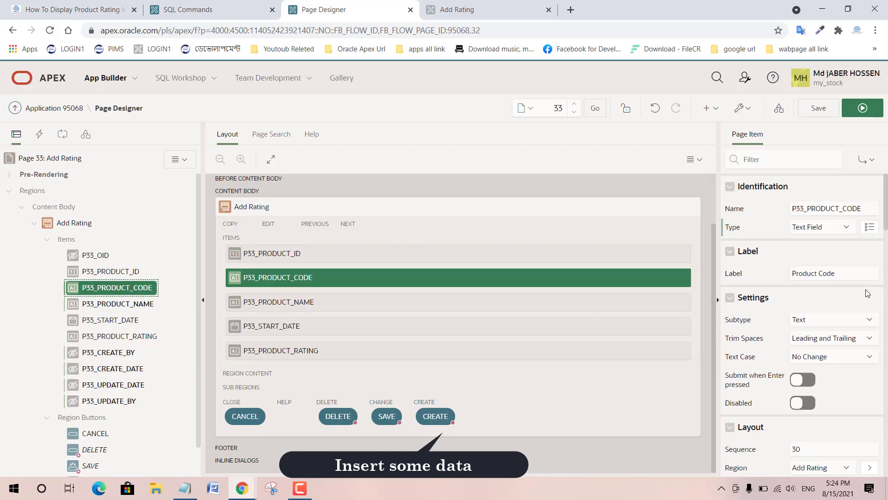
Step: Turn off Start New Row for P33_PRODUCT_CODE and P33_PRODUCT_RATING so each sits beside the item before it
scroll(832, 324, "down", 3)
left_click(803, 369)
left_click(120, 336)
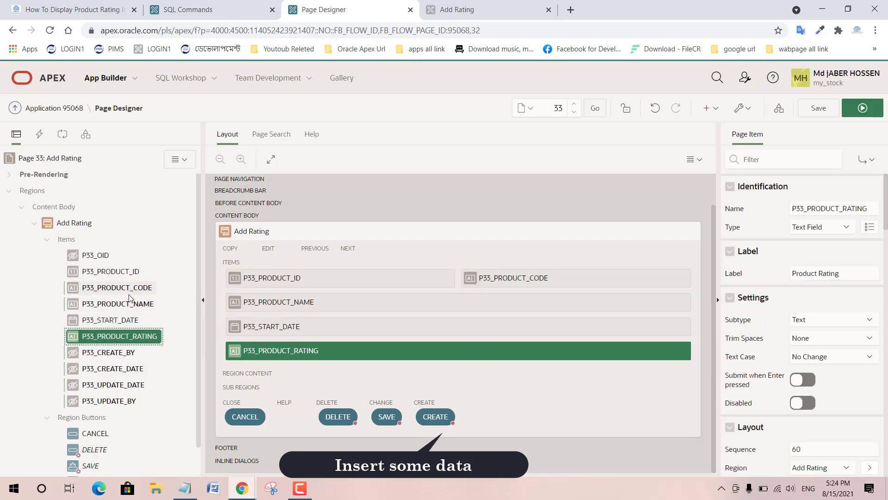
scroll(828, 322, "down", 5)
left_click(805, 256)
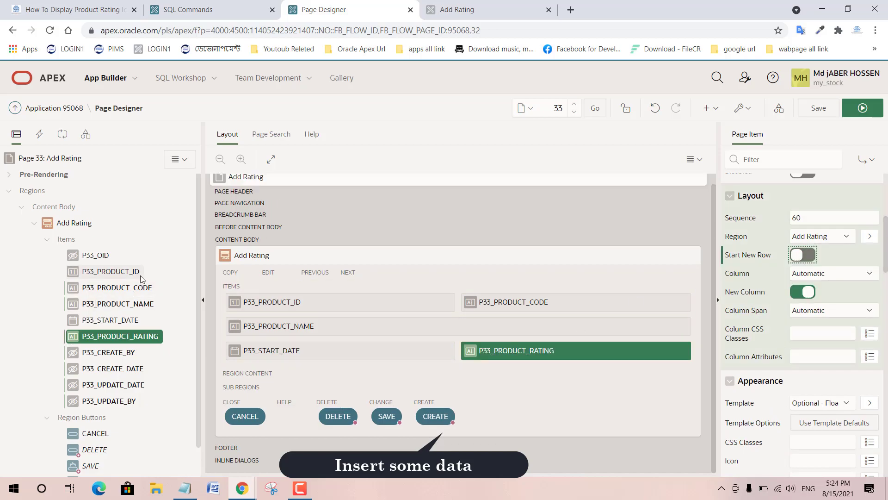
Step: Change P33_PRODUCT_ID to a Select List with a SQL Query as its list of values type
left_click(138, 272)
left_click(825, 227)
left_click(820, 405)
scroll(803, 324, "down", 10)
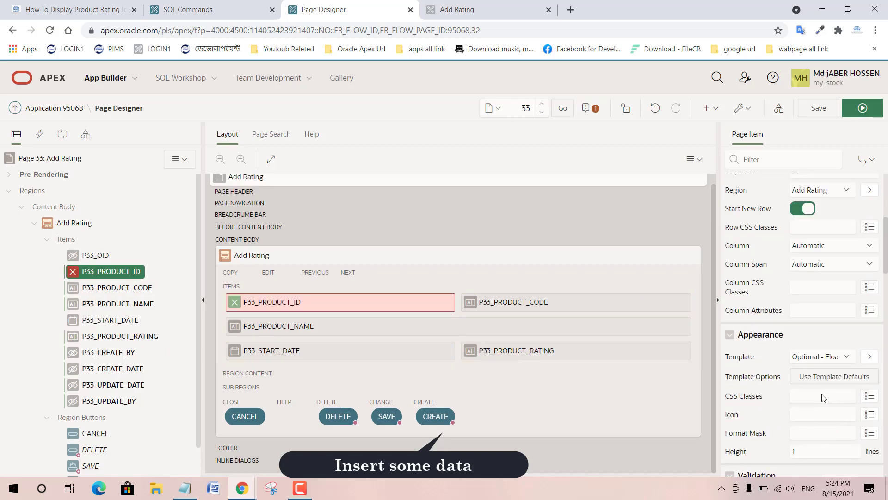
left_click(831, 370)
left_click(805, 399)
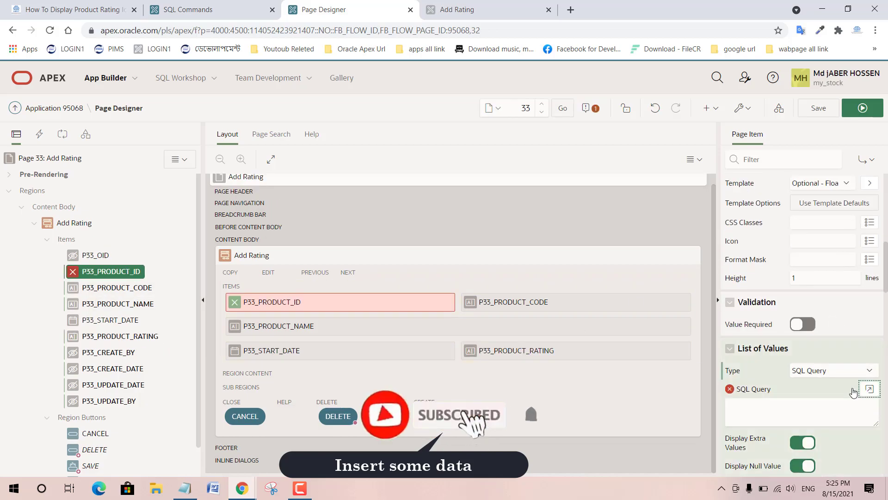
Step: Copy "select PRODUCT_NAME d, PRODUCT_ID r from PRODUCT" from the Notepad script into P33_PRODUCT_ID's list of values query
left_click(869, 388)
left_click(184, 488)
left_click(343, 323)
left_click_drag(343, 323, 78, 319)
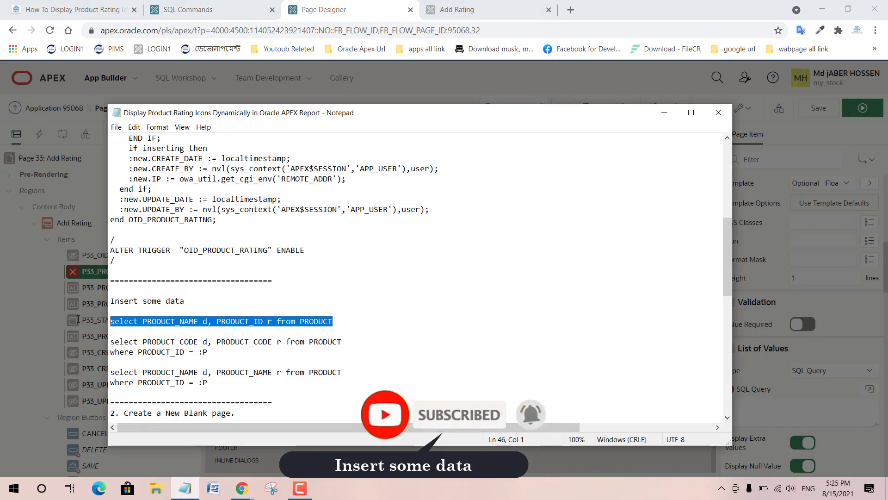
key("ctrl+c")
key("alt+Tab")
key("ctrl+v")
left_click(708, 393)
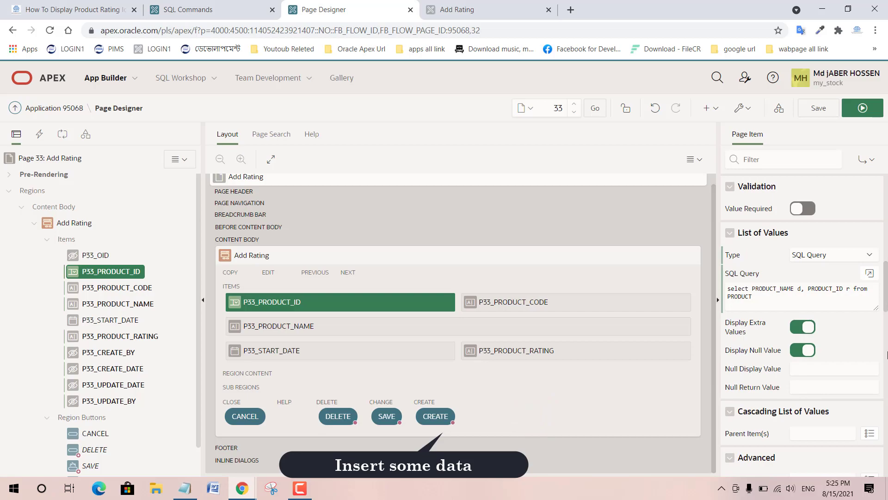
scroll(887, 355, "down", 1)
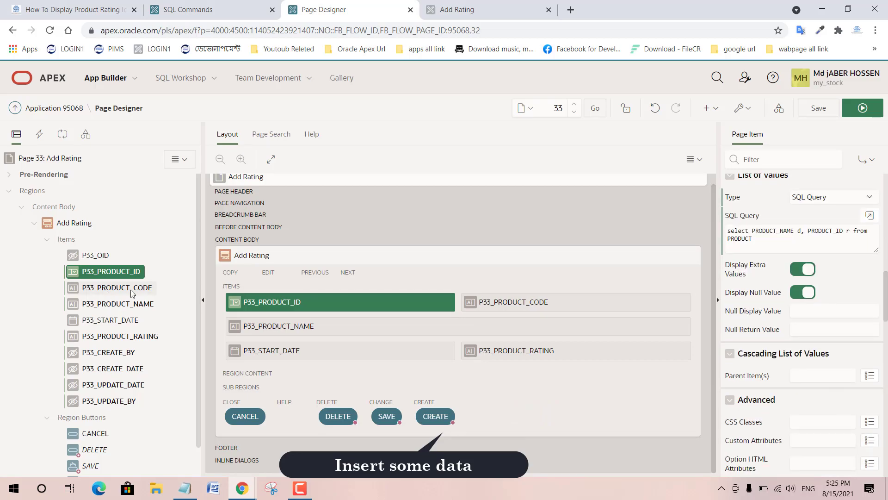
Step: Complete the bind variable as :P33_PRODUCT_ID in the where clauses of both remaining product queries in the Notepad script
double_click(111, 271)
left_click(185, 489)
key("Down")
key("Down")
key("Down")
key("End")
key("shift+Left")
key("ctrl+v")
key("Down")
key("Down")
key("Down")
key("shift+Left")
key("ctrl+v")
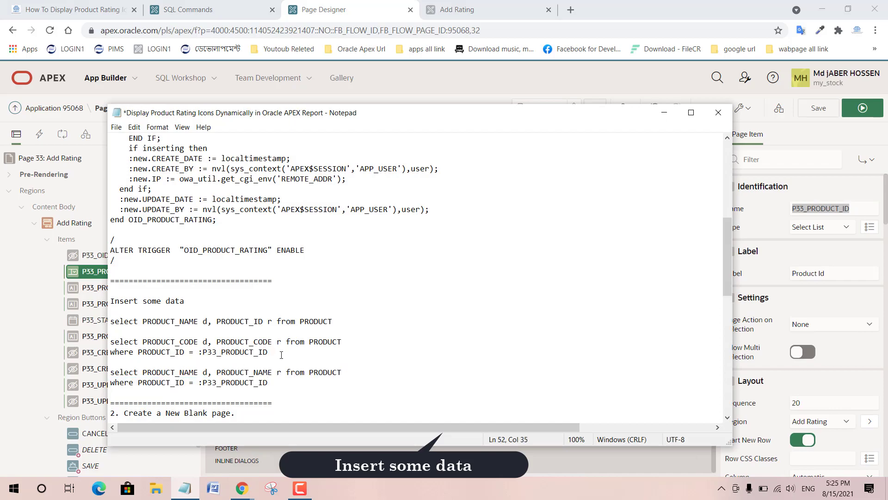
Step: Copy the PRODUCT_CODE query from Notepad and change P33_PRODUCT_CODE to a Select List based on a SQL Query
left_click_drag(268, 352, 110, 341)
left_click(664, 112)
left_click(146, 287)
left_click(821, 226)
left_click(805, 382)
scroll(824, 367, "down", 8)
left_click(819, 370)
left_click(814, 399)
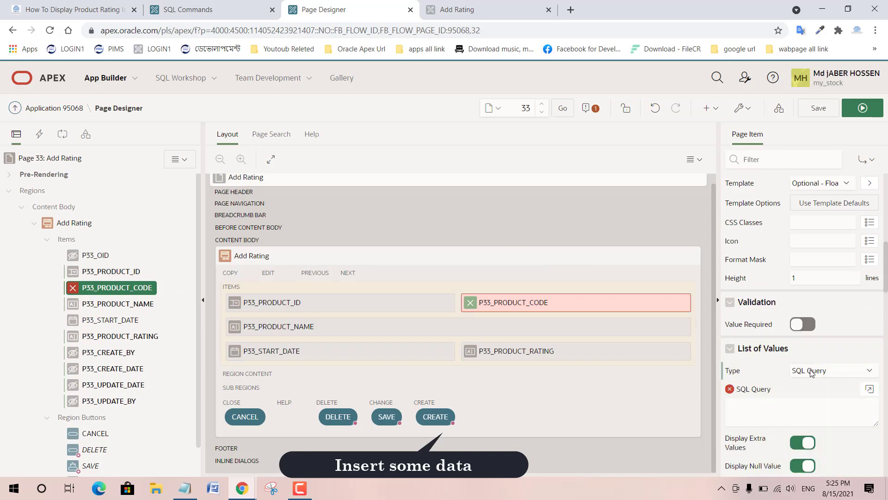
Step: Paste the PRODUCT_CODE query filtered by :P33_PRODUCT_ID into P33_PRODUCT_CODE's list of values, validate it and accept it
left_click(870, 388)
key("ctrl+v")
left_click(295, 169)
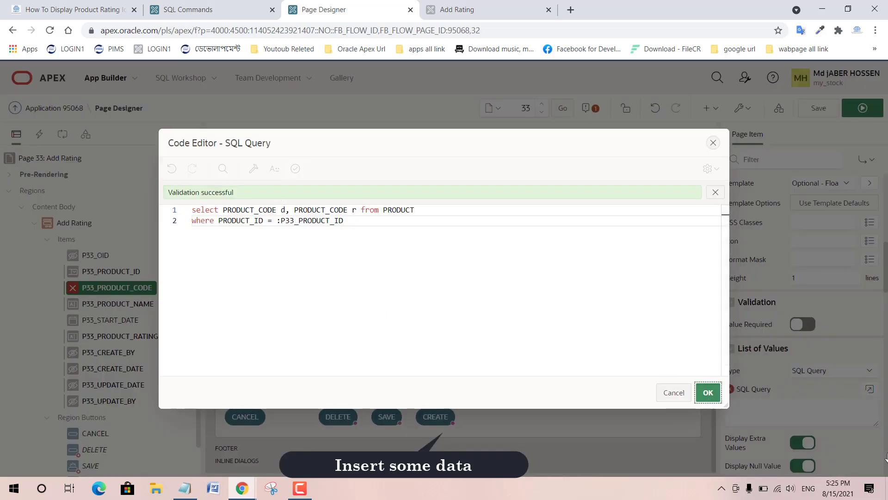
left_click(708, 392)
Step: Turn off extra and null values for P33_PRODUCT_CODE and set P33_PRODUCT_ID as its cascading parent item
left_click(802, 326)
left_click(802, 349)
left_click(870, 396)
left_click(359, 252)
Step: Change P33_PRODUCT_NAME to a Select List with a SQL Query list of values and open its query for editing
left_click(119, 303)
left_click(821, 227)
left_click(809, 374)
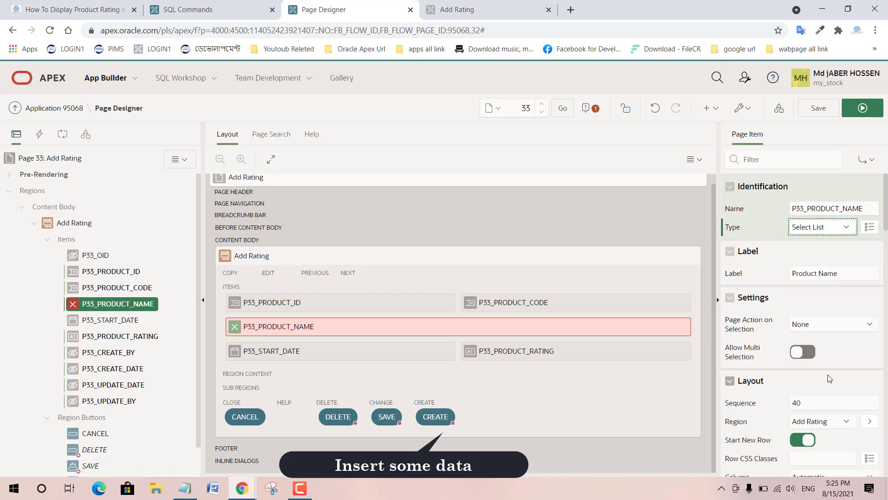
scroll(814, 347, "down", 5)
left_click(828, 427)
left_click(814, 396)
left_click(869, 446)
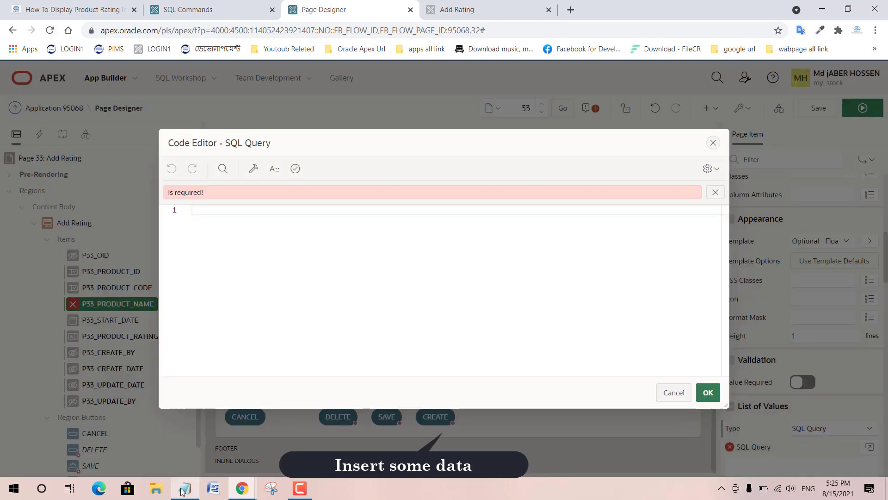
Step: Copy the PRODUCT_NAME query filtered by :P33_PRODUCT_ID from Notepad into P33_PRODUCT_NAME's list of values and validate it
left_click(185, 488)
left_click_drag(268, 382, 110, 372)
key("ctrl+c")
left_click(663, 116)
key("ctrl+v")
left_click(295, 168)
left_click(708, 337)
Step: Turn off the null value for P33_PRODUCT_NAME and set P33_PRODUCT_ID as its cascading parent item
left_click(807, 407)
scroll(807, 407, "down", 3)
left_click(869, 338)
left_click(352, 249)
Step: Change P33_PRODUCT_RATING to a Radio Group with Static Values as its list of values type
left_click(129, 323)
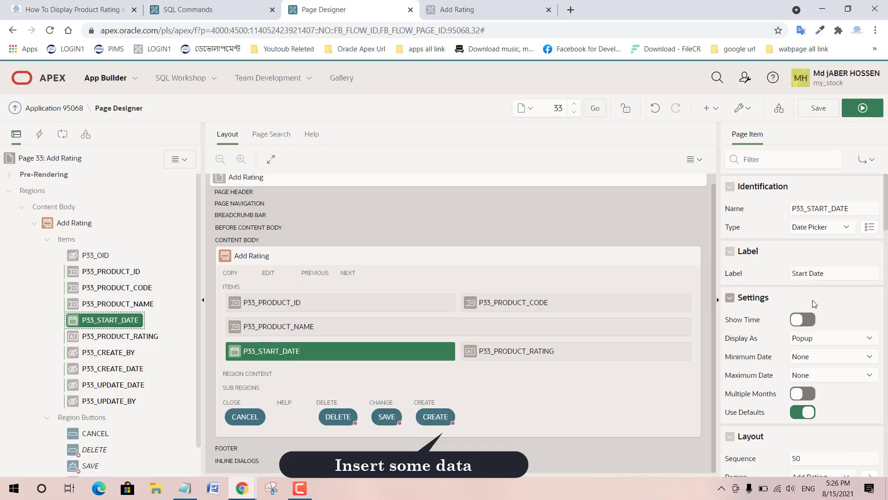
scroll(814, 303, "down", 1)
left_click(141, 340)
left_click(832, 282)
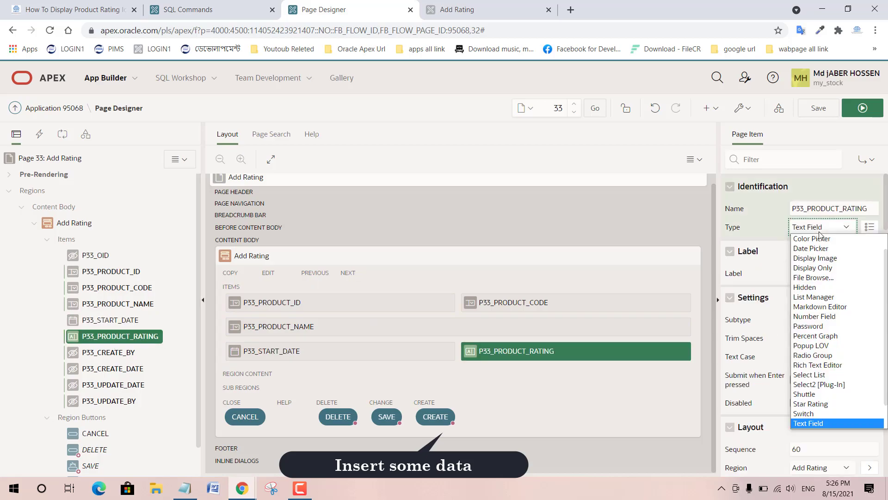
left_click(809, 394)
scroll(831, 336, "down", 5)
left_click(828, 449)
left_click(800, 423)
Step: Define the rating's static values 1, 2, 3, 4 and 5, each with the same display and return value
left_click(833, 467)
type("1")
key("Tab")
type("1")
key("Tab")
type("2")
key("Tab")
type("2")
key("Tab")
type("3")
key("Tab")
type("3")
key("Tab")
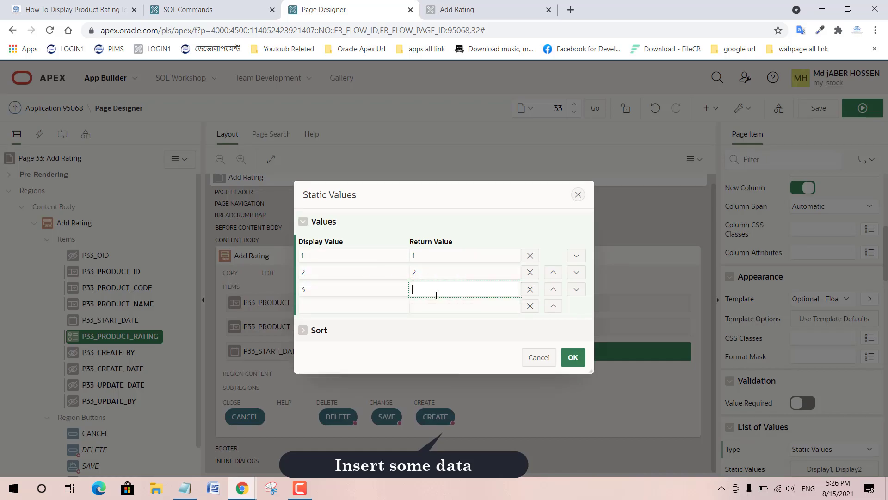
type("4")
key("Tab")
type("4")
key("Tab")
type("5")
key("Tab")
type("5")
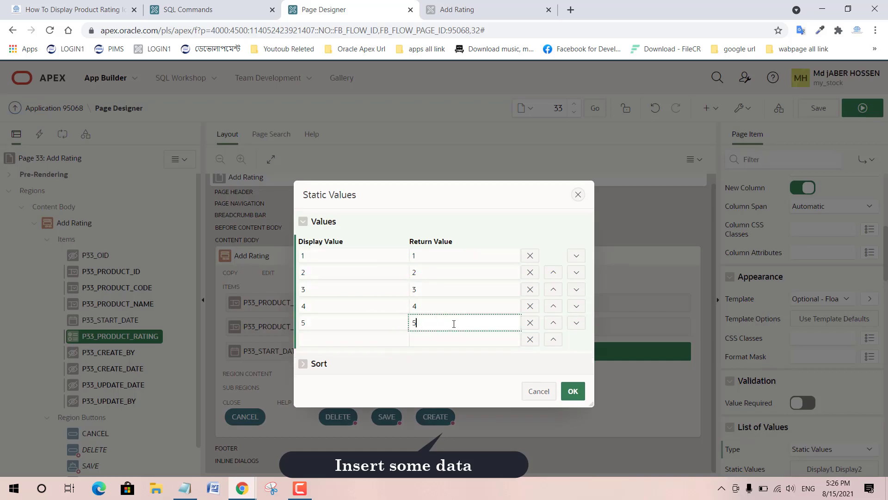
left_click(573, 391)
Step: Set the rating radio group's number of columns to 6 and save the page
scroll(858, 333, "down", 5)
scroll(856, 335, "up", 1)
scroll(847, 341, "down", 8)
scroll(845, 344, "up", 15)
left_click(845, 345)
left_click(751, 329)
type("6")
left_click(817, 108)
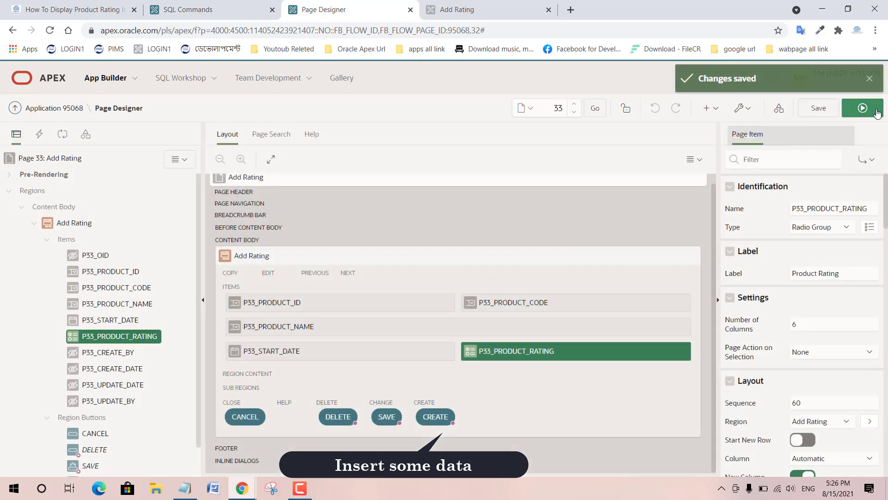
Step: Run the Add Rating page and create a record for the first EVOLUR R06 product with a start date and rating 3
left_click(877, 112)
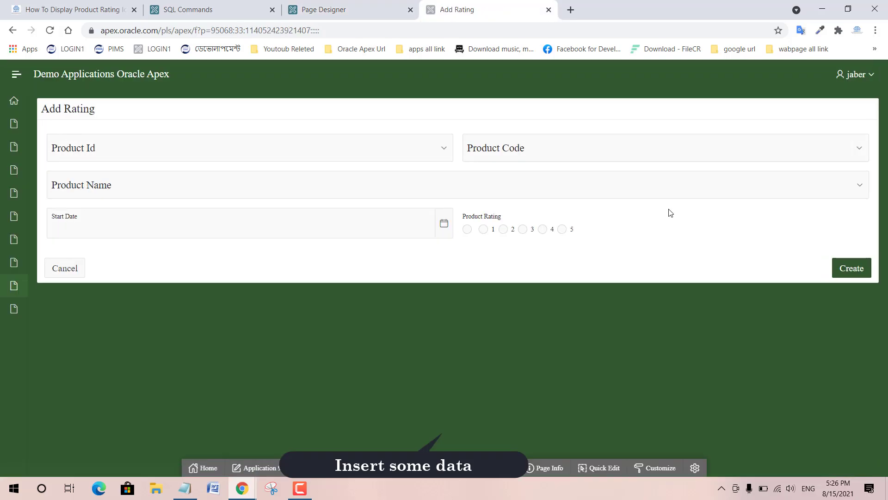
left_click(276, 147)
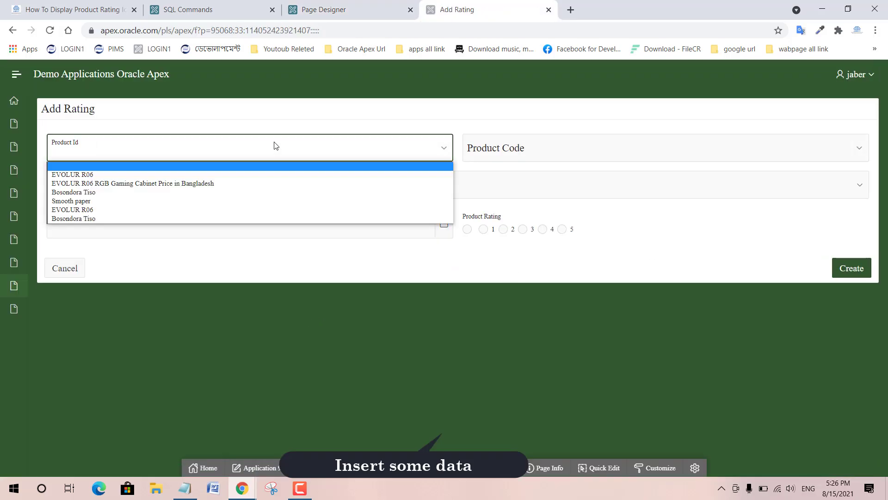
left_click(175, 174)
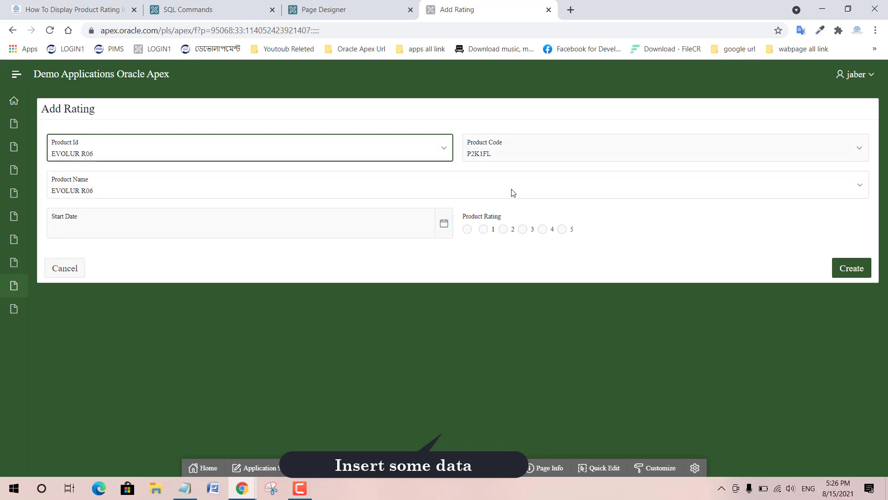
left_click(210, 219)
left_click(66, 359)
left_click(523, 229)
left_click(852, 267)
Step: Open a blank rating form from the report, return to the Page Designer and set page 33's page mode to Modal Dialog
left_click(851, 115)
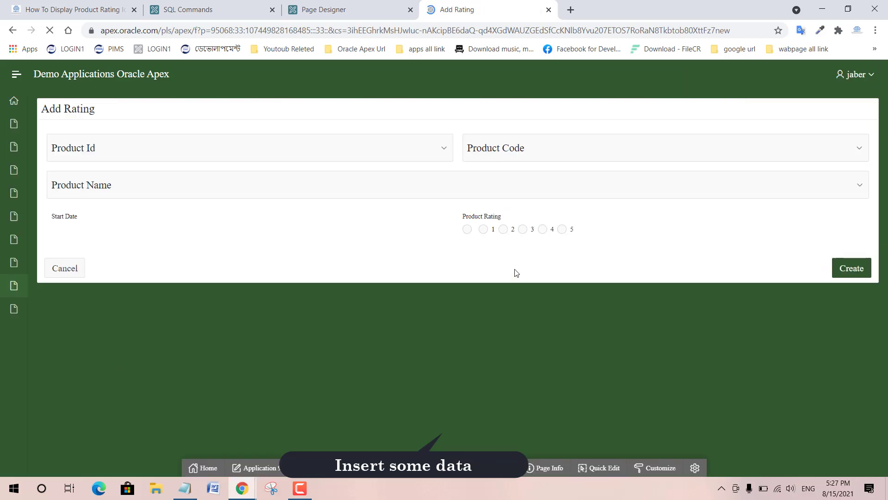
left_click(347, 9)
left_click(50, 158)
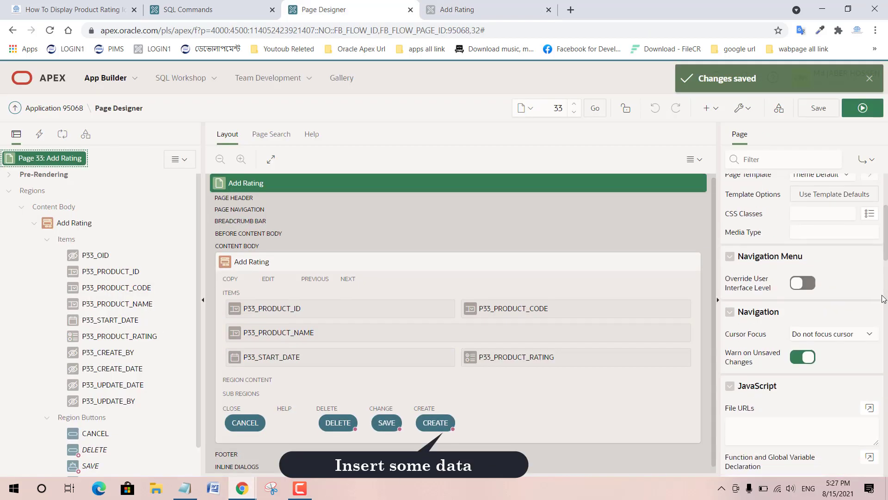
left_click(838, 330)
left_click(822, 349)
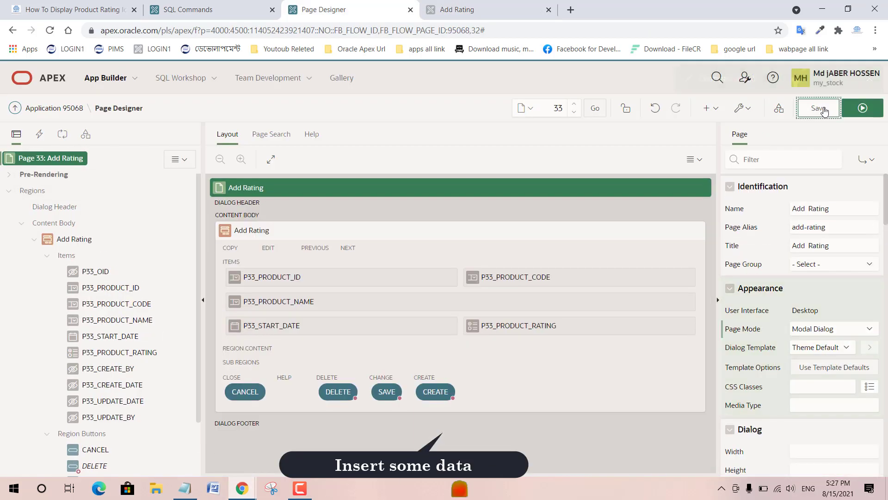
Step: Run the page, create a record for EVOLUR R06 with start date 11-Aug-2021 and rating 5, and return to the report
left_click(862, 108)
left_click(231, 151)
left_click(139, 181)
left_click(175, 224)
type("11-Aug-2021")
left_click(562, 229)
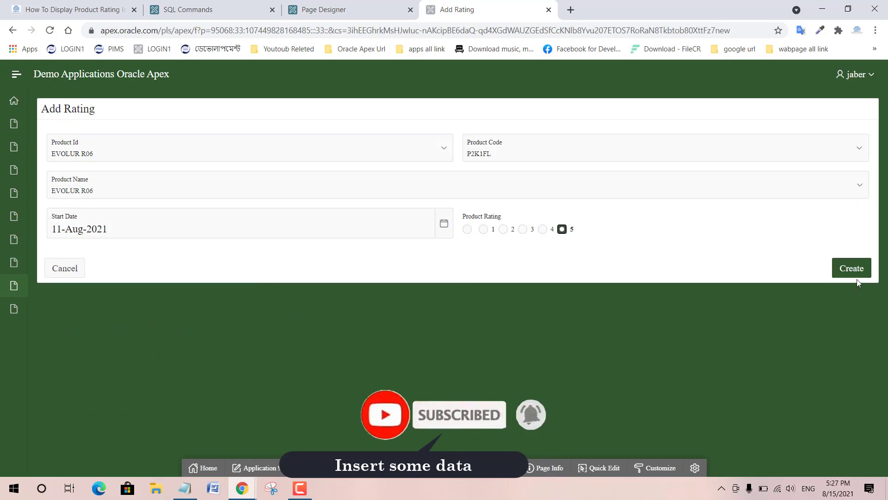
left_click(851, 269)
left_click(74, 270)
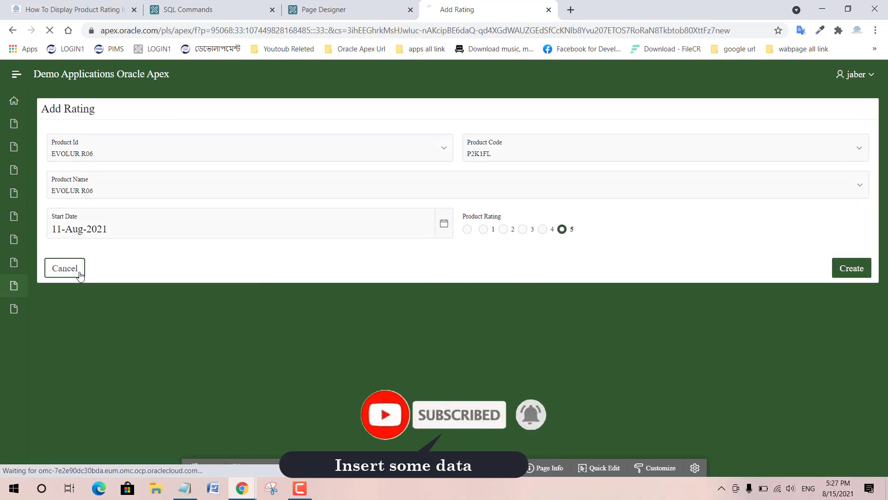
Step: Create a rating record for EVOLUR R06 RGB Gaming Cabinet Price in Bangladesh with start date 18-Aug-2021 and rating 3
left_click(854, 113)
left_click(343, 235)
left_click(365, 270)
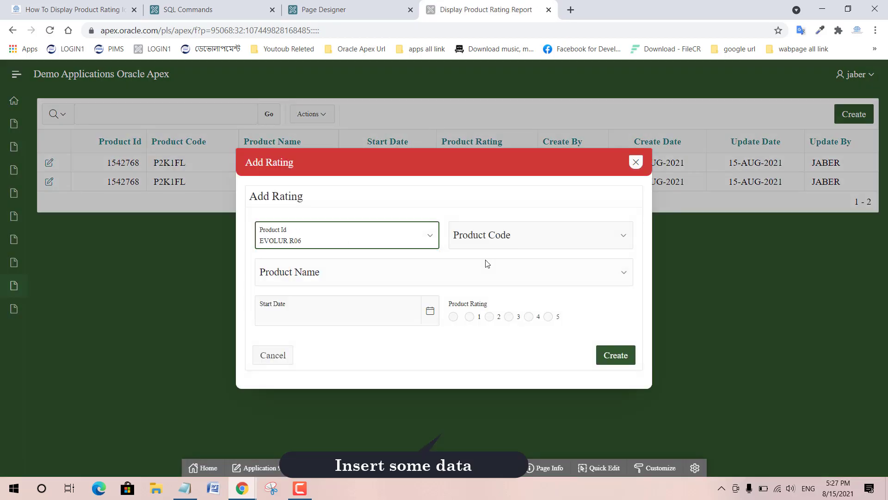
left_click(343, 235)
left_click(365, 269)
left_click(346, 321)
left_click(356, 295)
left_click(509, 317)
left_click(616, 354)
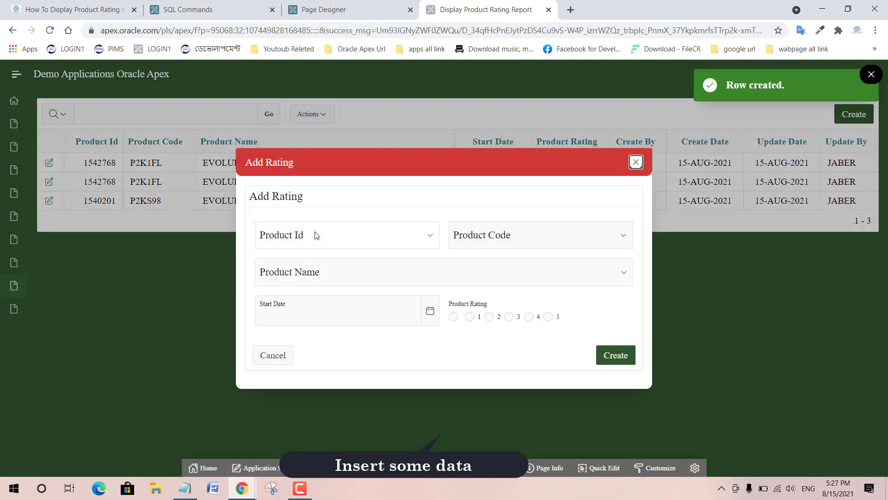
left_click(313, 234)
left_click(342, 257)
left_click(346, 315)
left_click(384, 278)
left_click(509, 317)
left_click(616, 355)
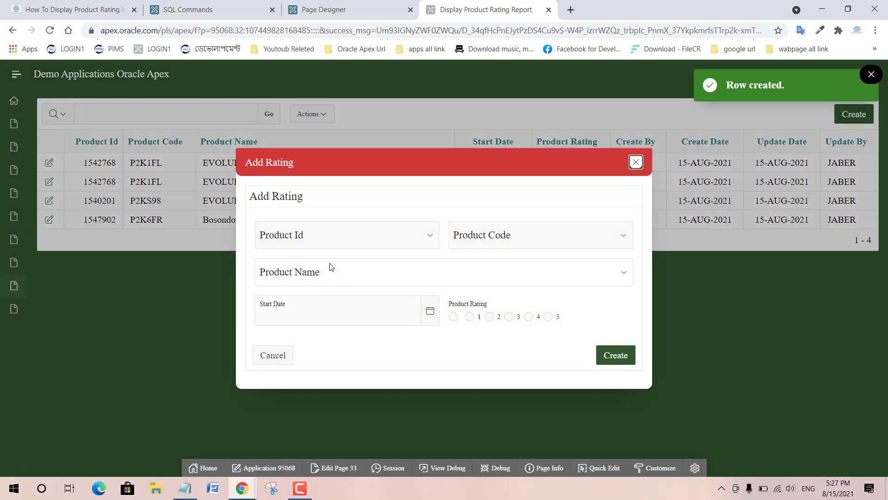
left_click(323, 237)
left_click(323, 283)
left_click(548, 316)
left_click(430, 310)
left_click(409, 296)
left_click(616, 355)
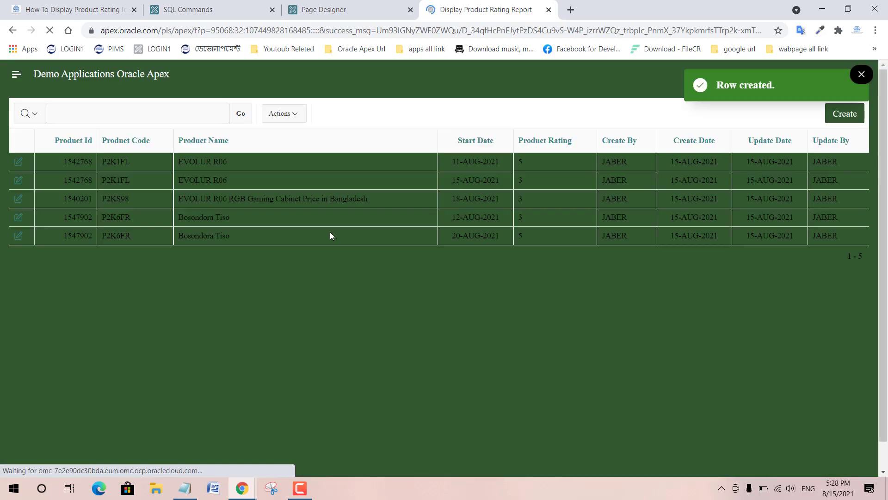
Step: Create a rating record for the EVOLUR R06 product with ID 1542769, start date 12-Aug-2021 and rating 5
left_click(855, 113)
left_click(301, 240)
left_click(280, 262)
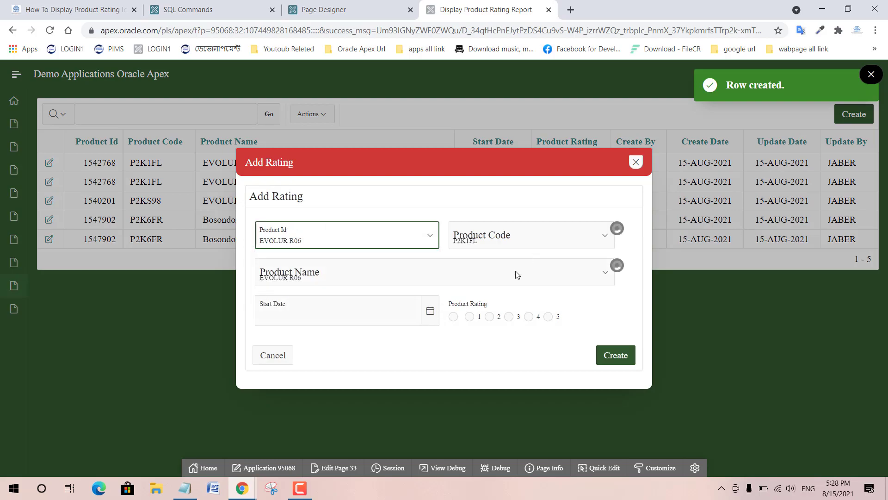
left_click(548, 316)
left_click(430, 310)
left_click(385, 266)
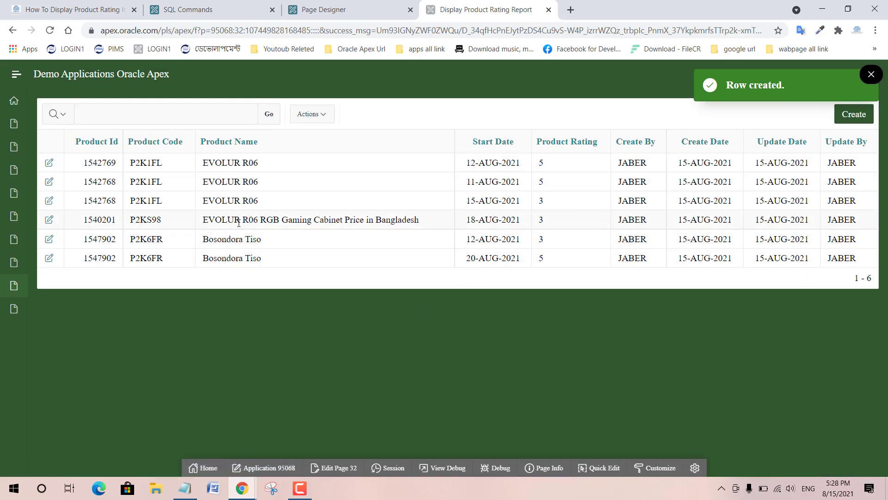
Step: Examine the interactive report query in section 3 of the product rating tutorial article
left_click(81, 4)
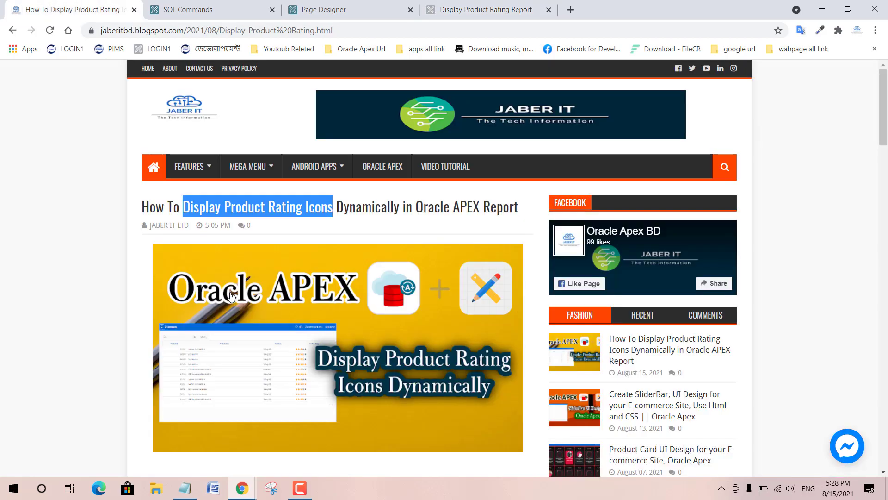
scroll(231, 296, "down", 20)
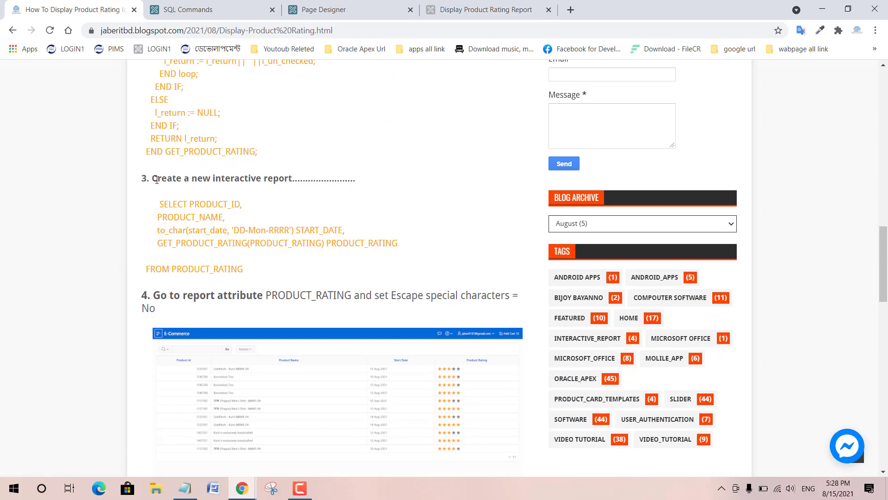
left_click_drag(152, 178, 355, 173)
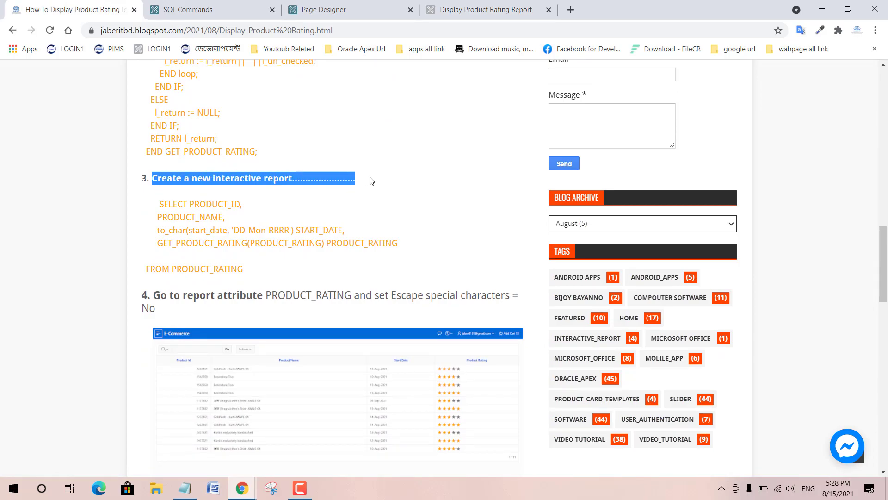
left_click(181, 204)
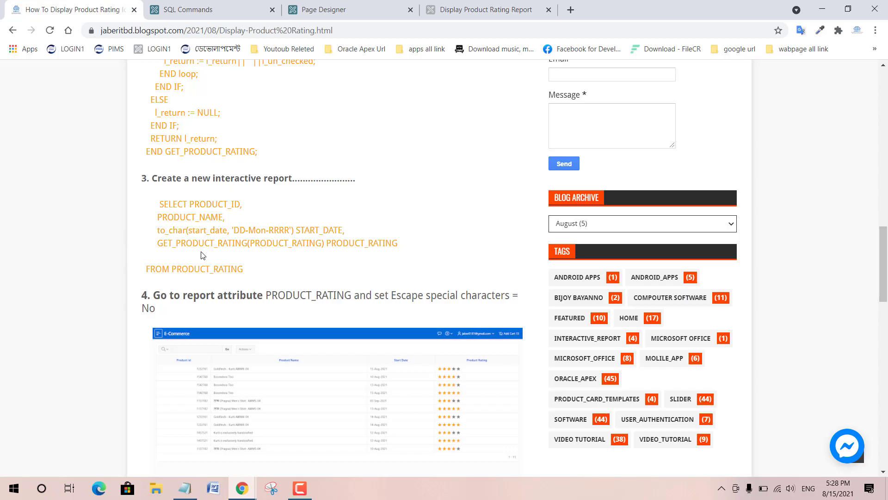
Step: Return to the Page Designer and begin a new page of the Blank Page component type
left_click(386, 6)
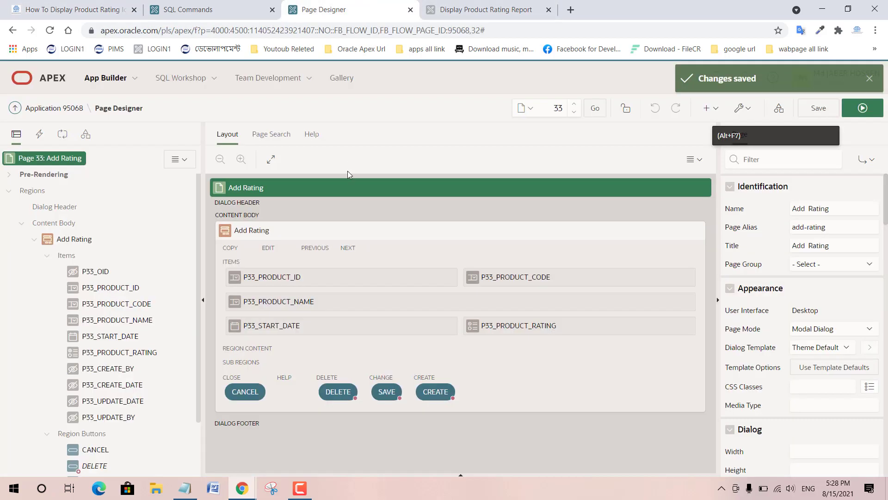
left_click(712, 110)
left_click(712, 132)
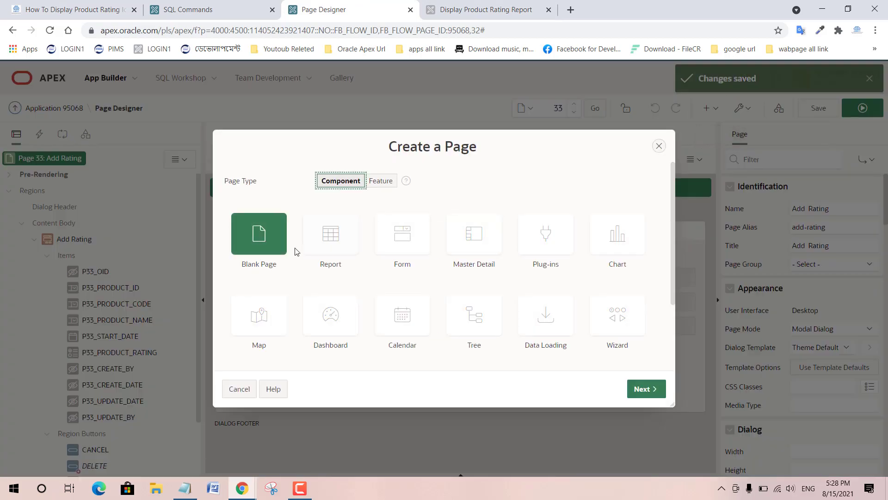
left_click(313, 230)
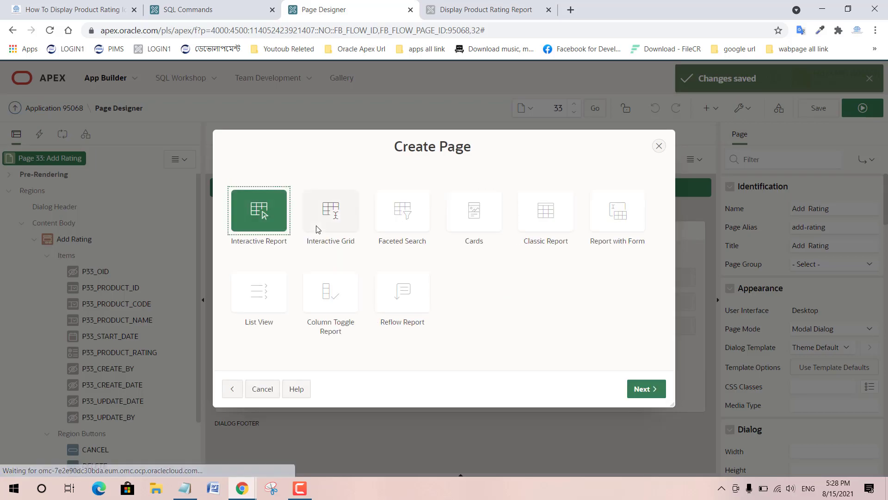
left_click(232, 389)
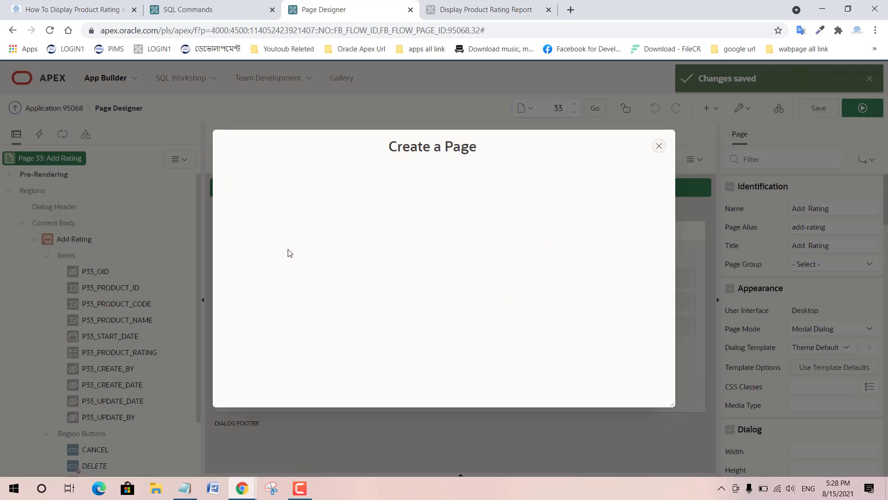
left_click(254, 233)
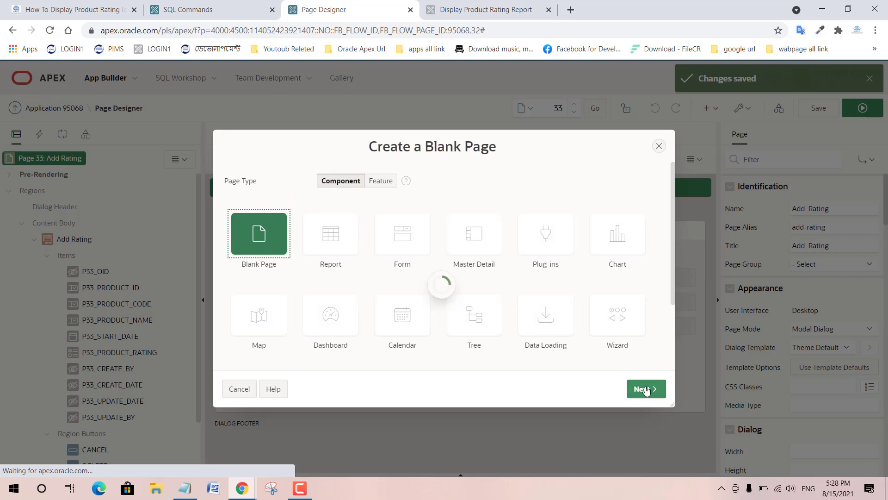
Step: Name new page 34 PRODUCT_RATING, copying the name from the Notepad script, and continue to the navigation settings
left_click(433, 237)
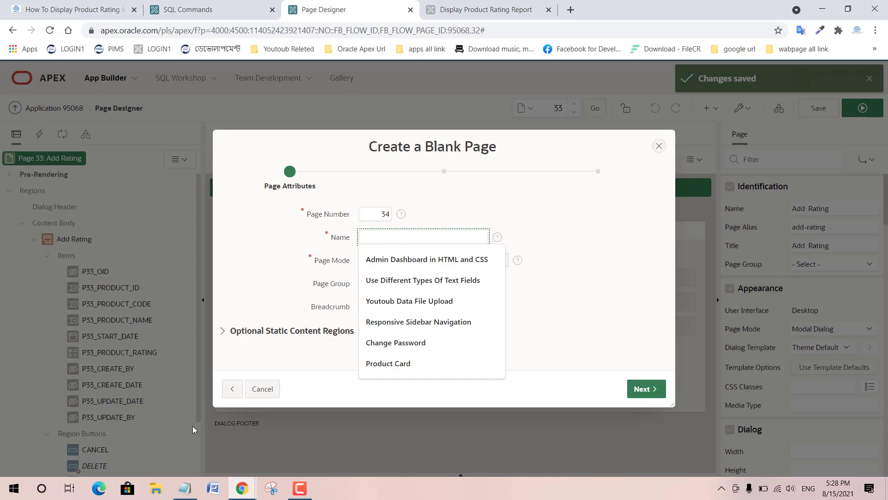
left_click(185, 488)
scroll(248, 352, "down", 3)
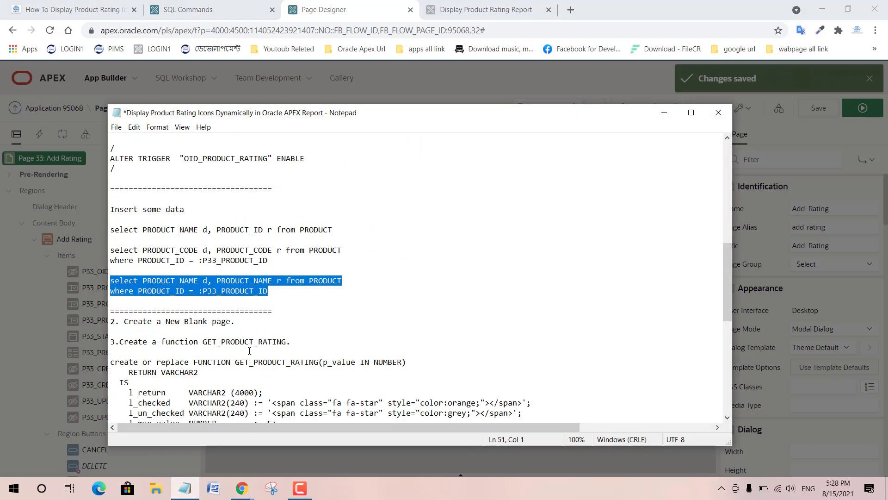
scroll(250, 351, "up", 6)
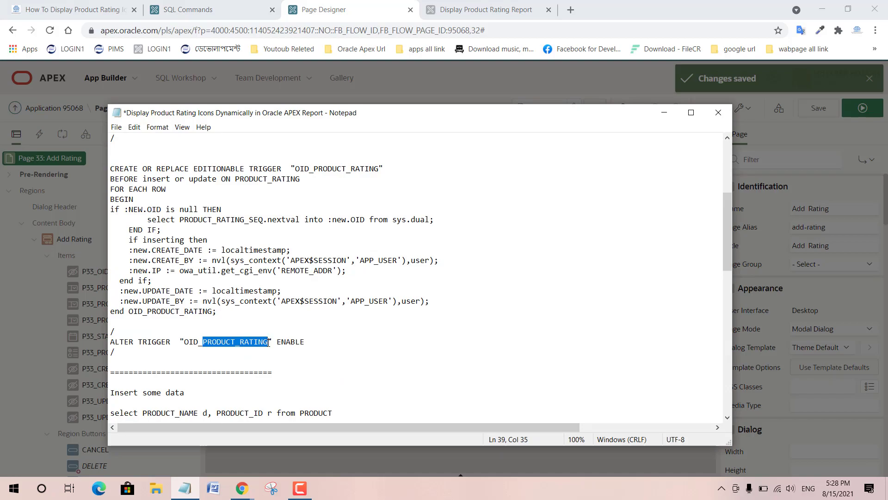
mouse_move(242, 488)
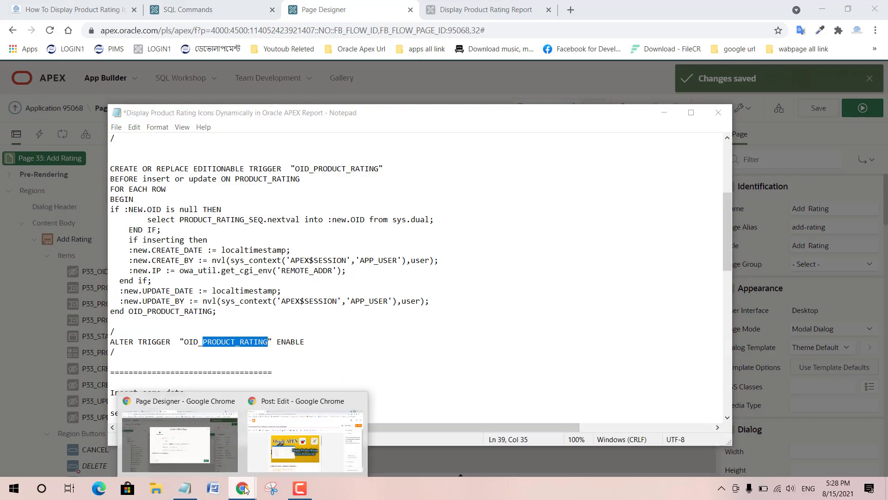
left_click(207, 457)
type("PRODUCT_RATING")
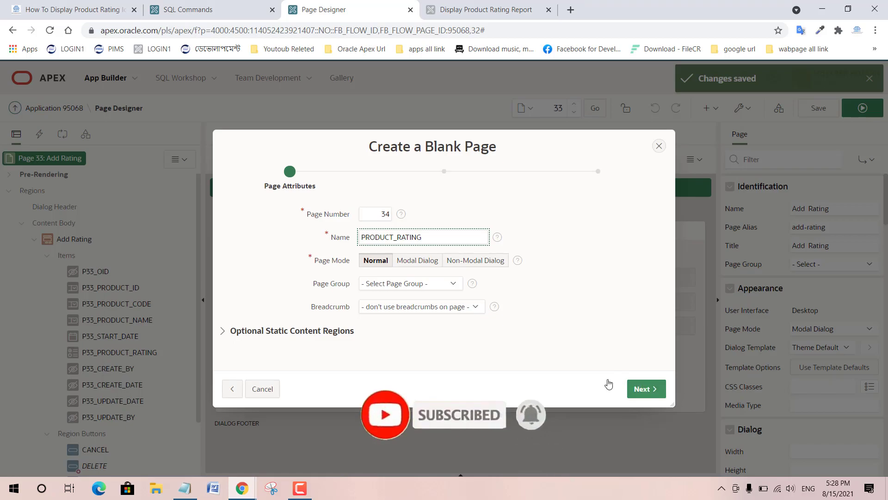
left_click(643, 389)
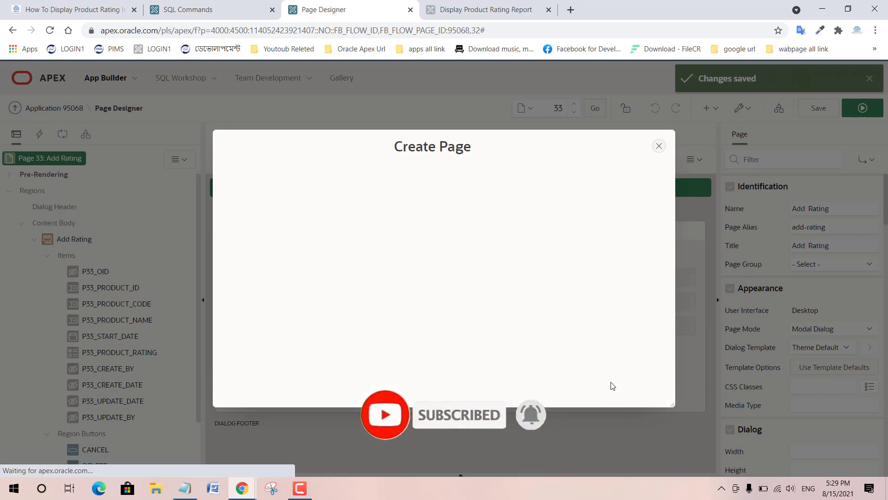
Step: Give the page a new navigation menu entry under the Product parent entry and finish creating it
left_click(430, 226)
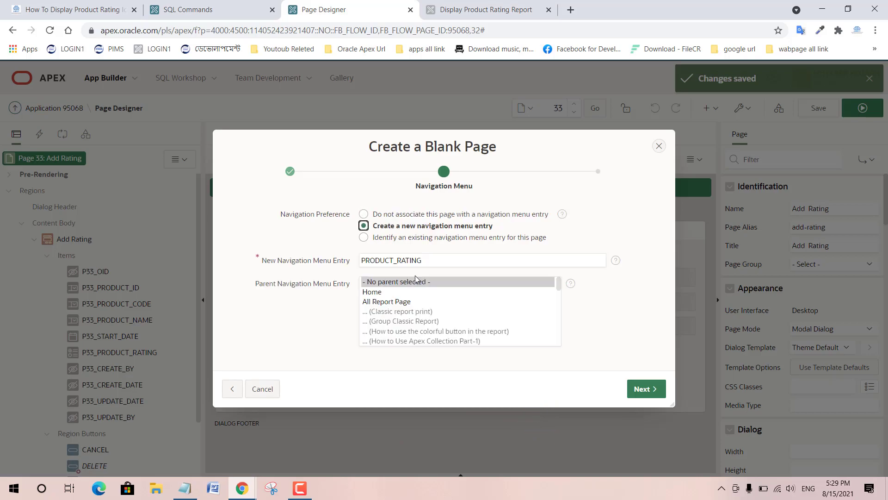
scroll(406, 328, "down", 2)
left_click(389, 295)
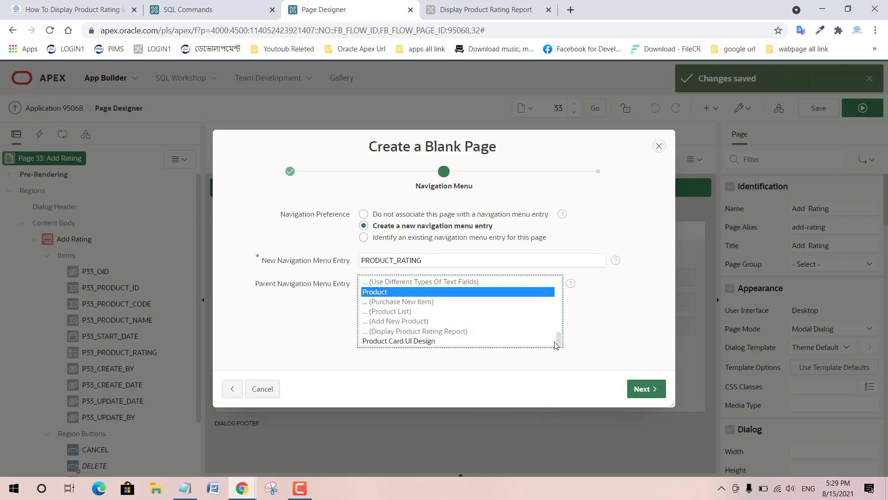
left_click(640, 389)
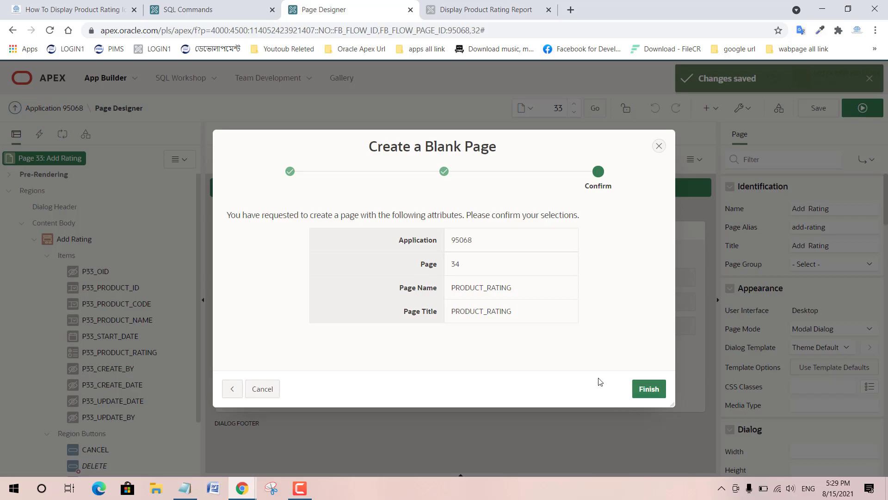
left_click(654, 385)
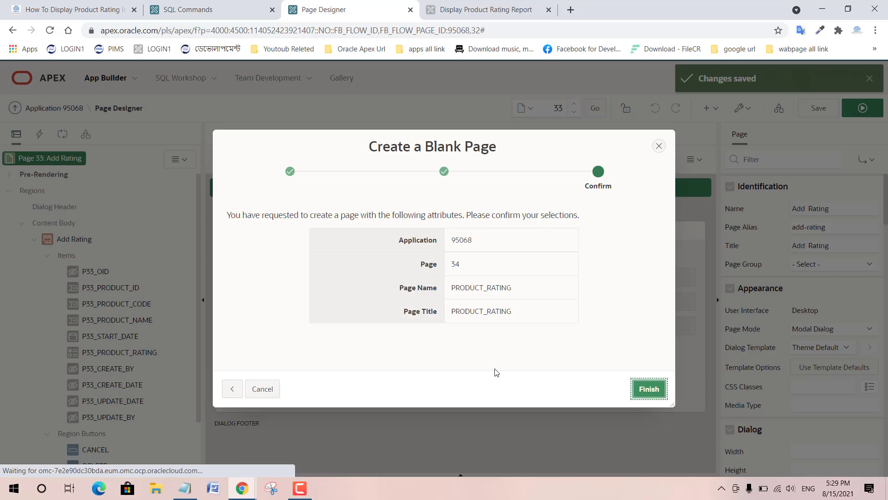
Step: Load page 34 in the running application by changing the page number in the URL, and check the creation wizard's status
left_click(486, 9)
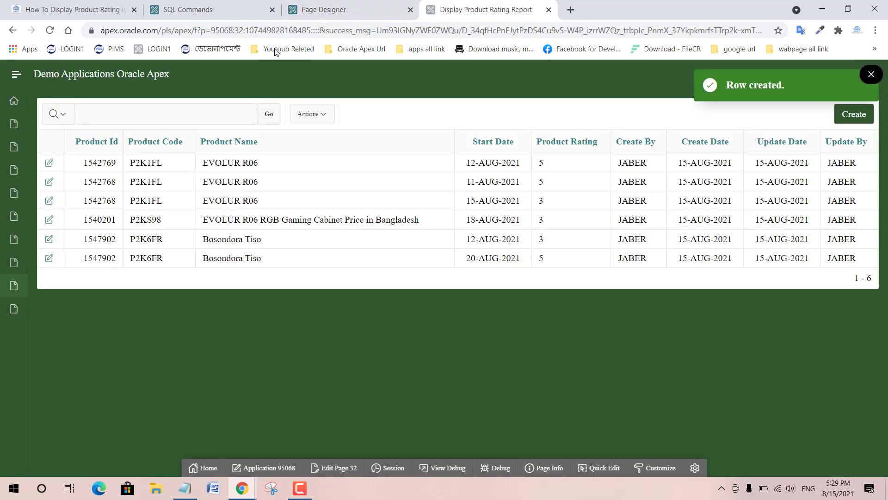
double_click(237, 32)
type("34")
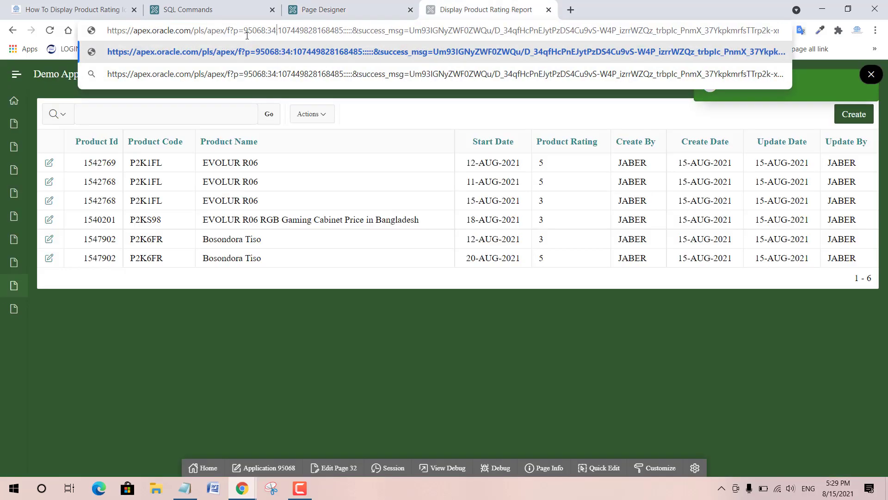
key("Return")
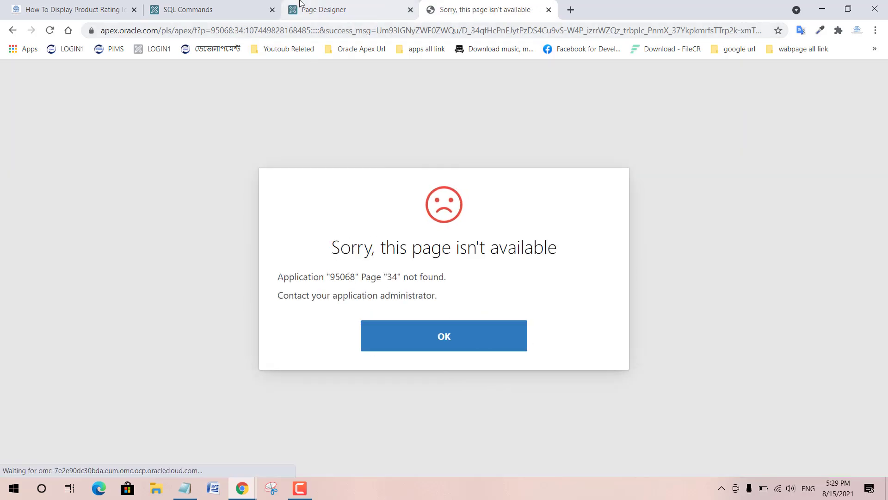
left_click(300, 4)
key("ctrl+Tab")
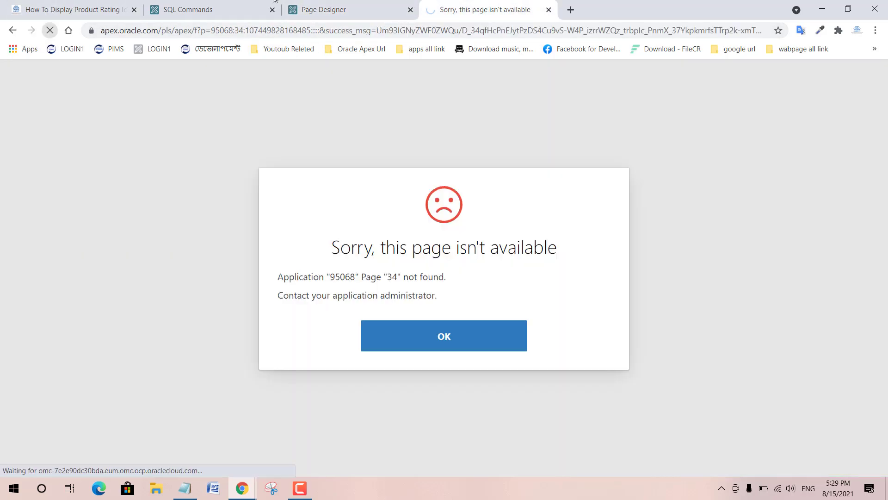
left_click(327, 8)
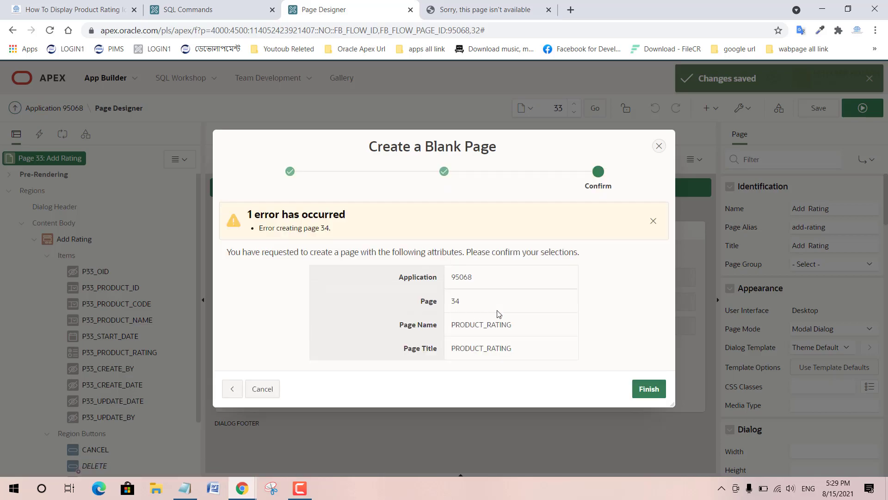
left_click(485, 10)
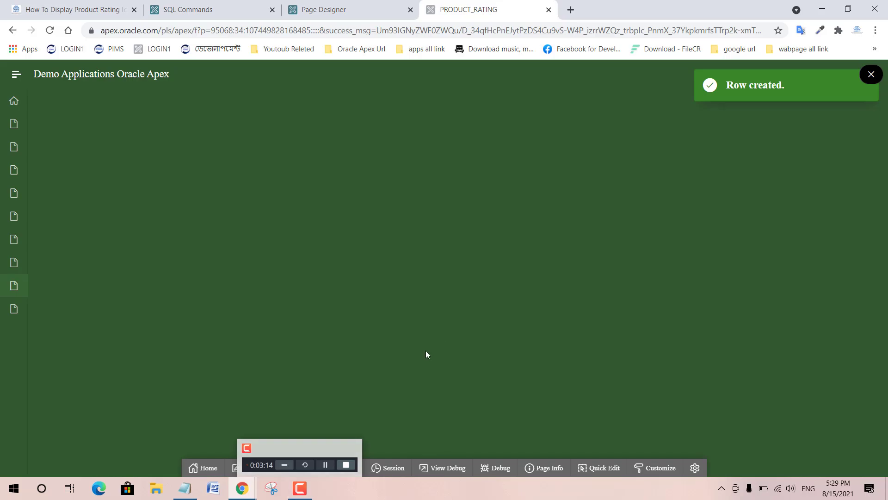
Step: Return to page 34 in Page Designer, dismiss the leftover page creation wizard, and add a region titled Report under Content Body
left_click(333, 467)
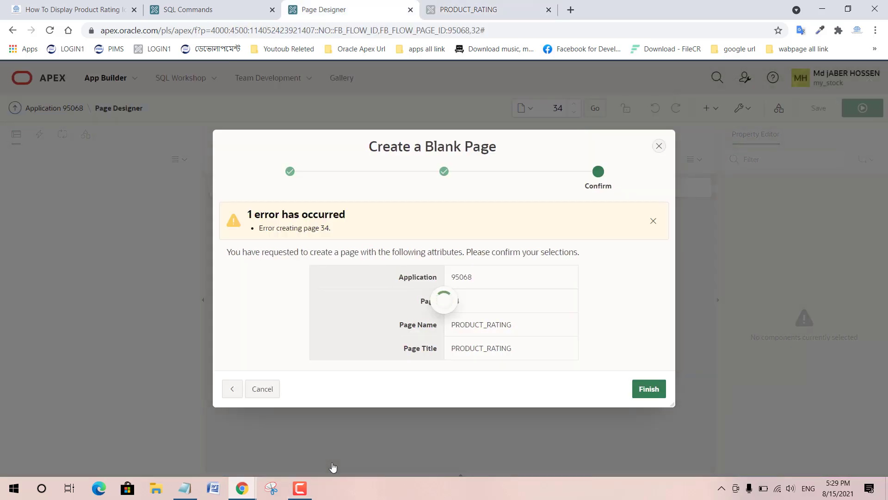
left_click(659, 145)
right_click(74, 208)
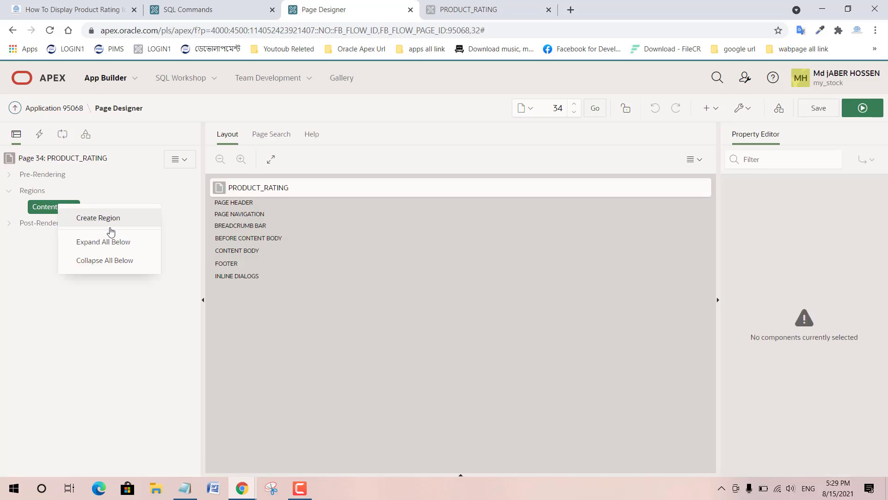
left_click(99, 219)
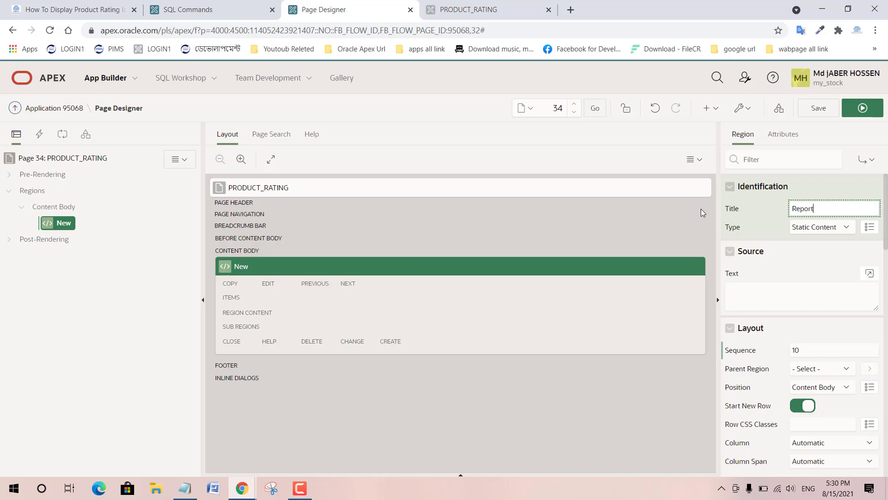
Step: Set the Report region's type to Interactive Report and its source type to SQL Query
left_click(819, 227)
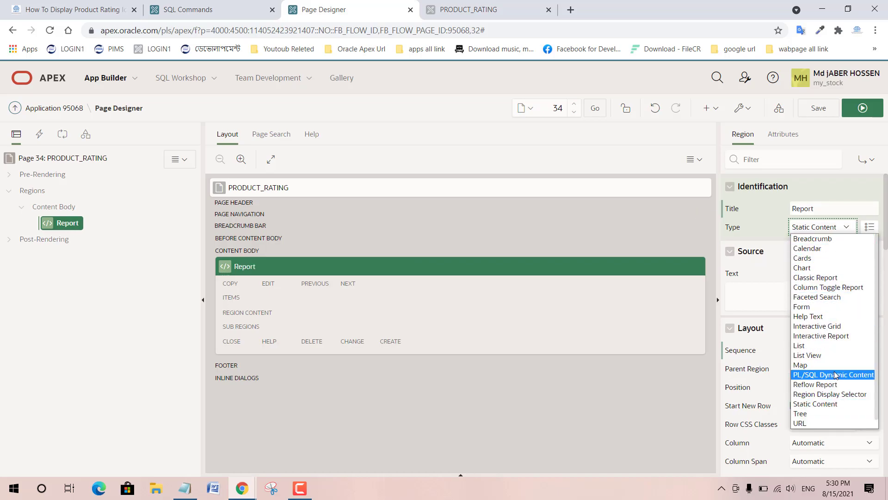
left_click(852, 337)
left_click(840, 293)
left_click(833, 311)
Step: Copy the interactive report's SELECT statement from the Notepad script into the region's SQL Query, then validate and accept it
left_click(869, 311)
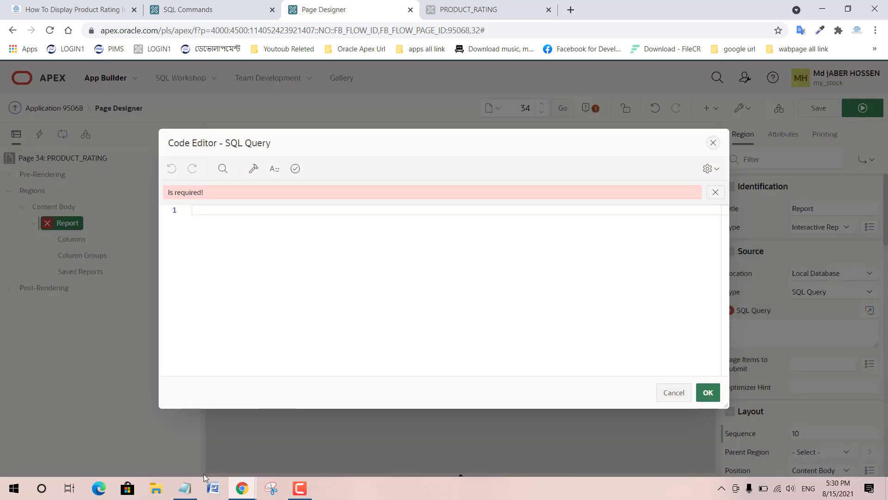
key("alt+Tab")
scroll(323, 292, "down", 15)
scroll(323, 293, "down", 3)
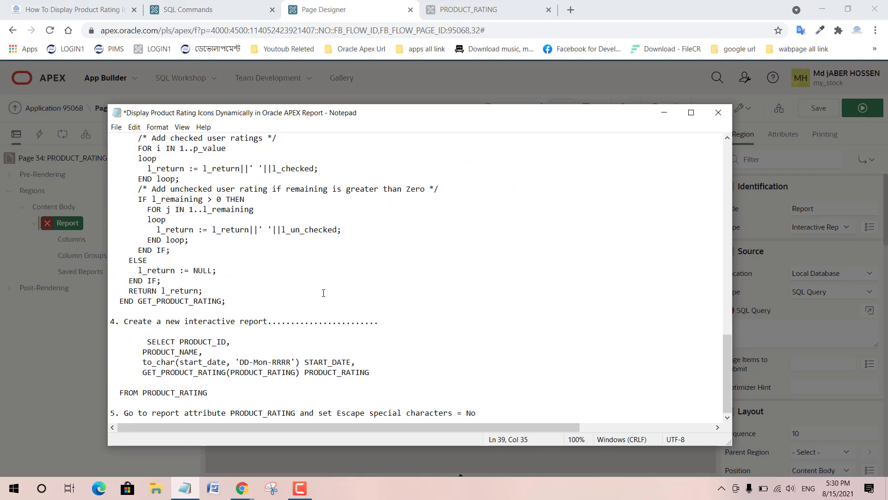
left_click_drag(147, 341, 208, 393)
right_click(218, 376)
left_click(243, 253)
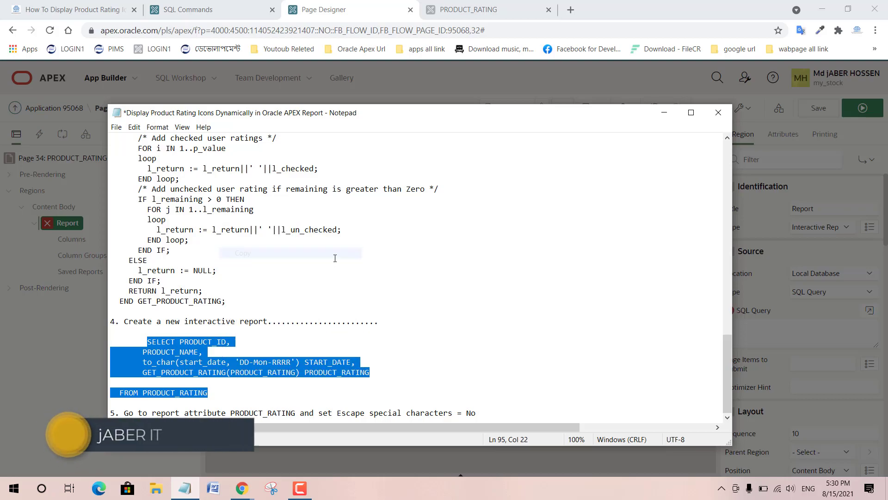
key("alt+Tab")
right_click(354, 257)
left_click(376, 315)
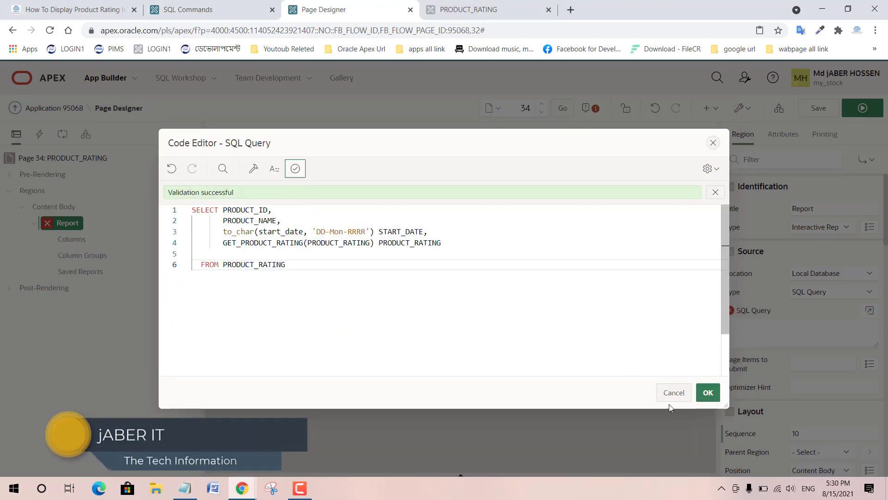
left_click(708, 392)
Step: Turn off Escape special characters for the report's PRODUCT_RATING column
left_click(47, 238)
left_click(83, 304)
scroll(884, 355, "down", 15)
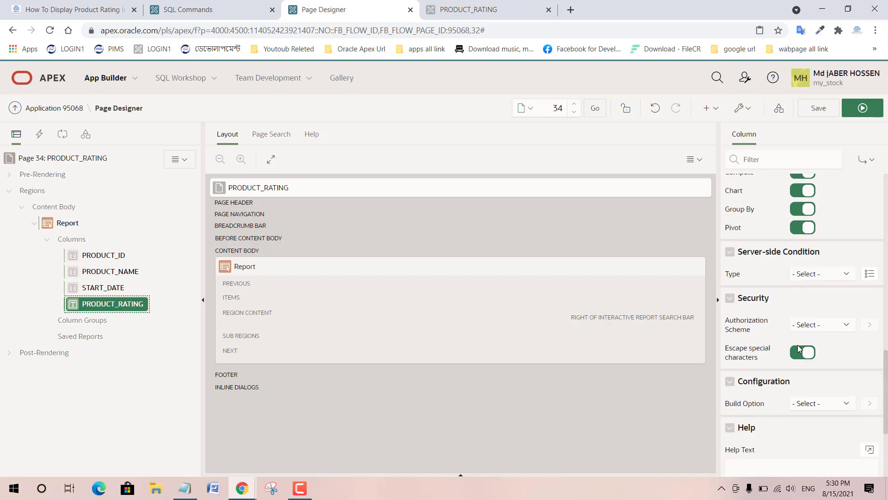
left_click(803, 354)
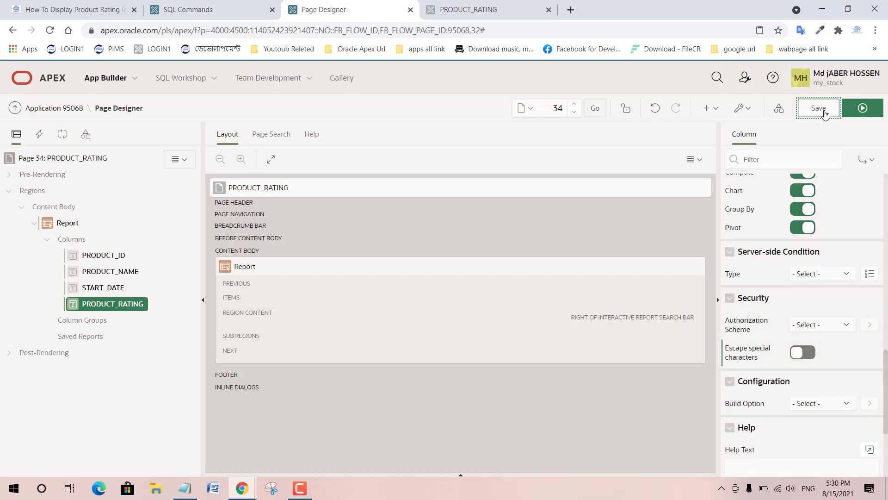
Step: Save and run page 34, and check how the ratings are displayed in the report
left_click(862, 109)
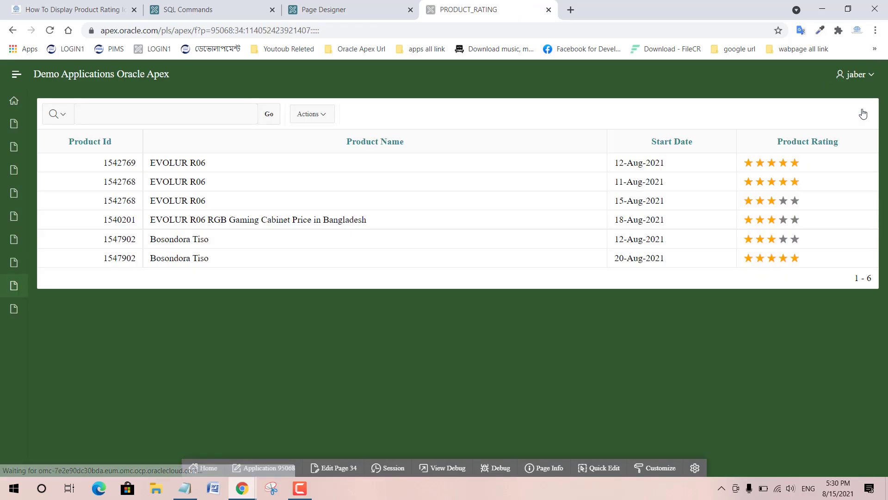
left_click_drag(823, 264, 647, 410)
left_click(638, 407)
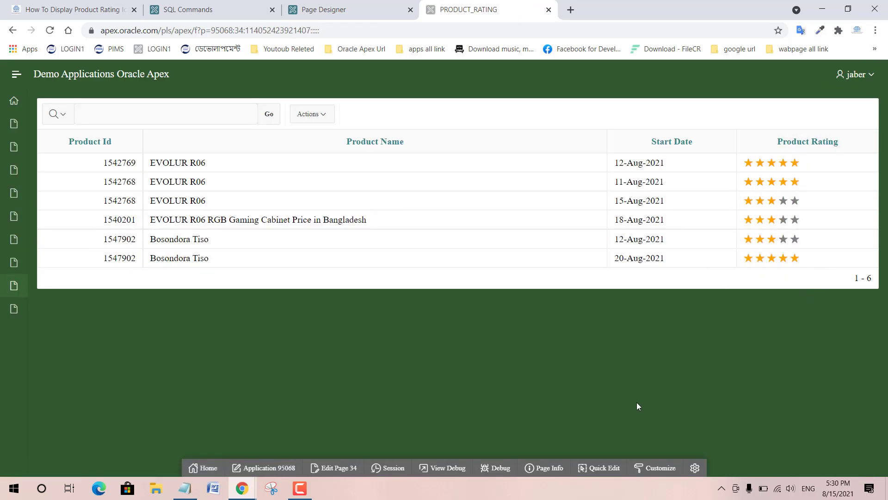
Step: Review the Report region's SQL query in Page Designer, focusing on the GET_PRODUCT_RATING call, its PRODUCT_RATING argument and the column alias
left_click(331, 7)
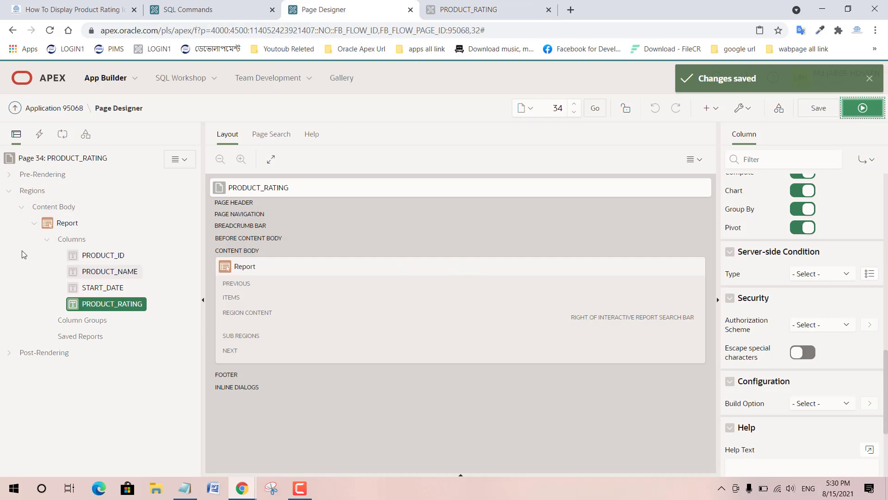
left_click(67, 224)
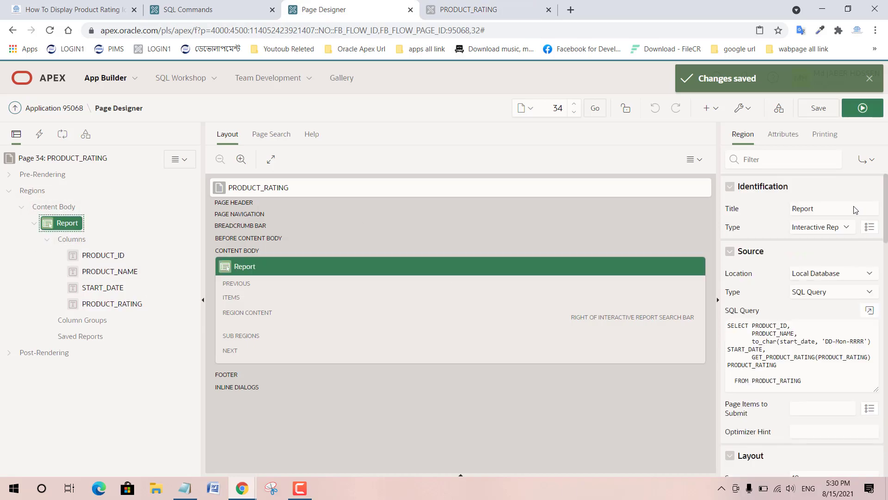
left_click(870, 311)
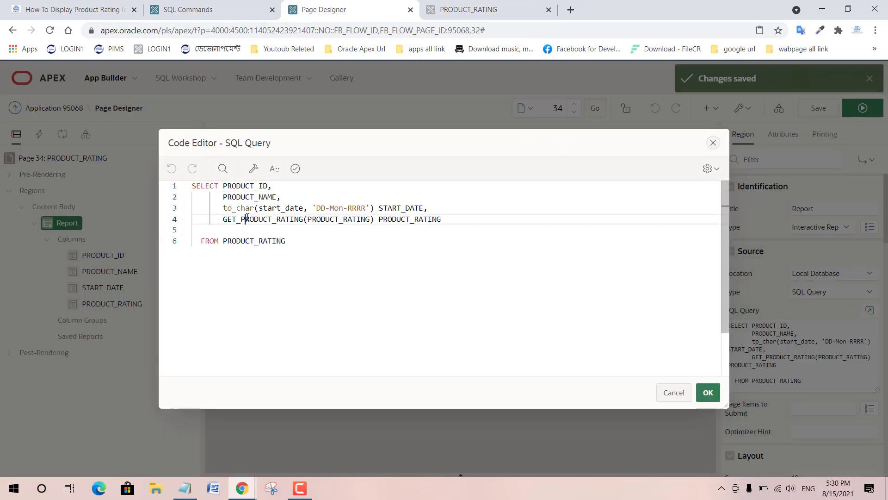
left_click(222, 220)
left_click_drag(225, 221, 304, 221)
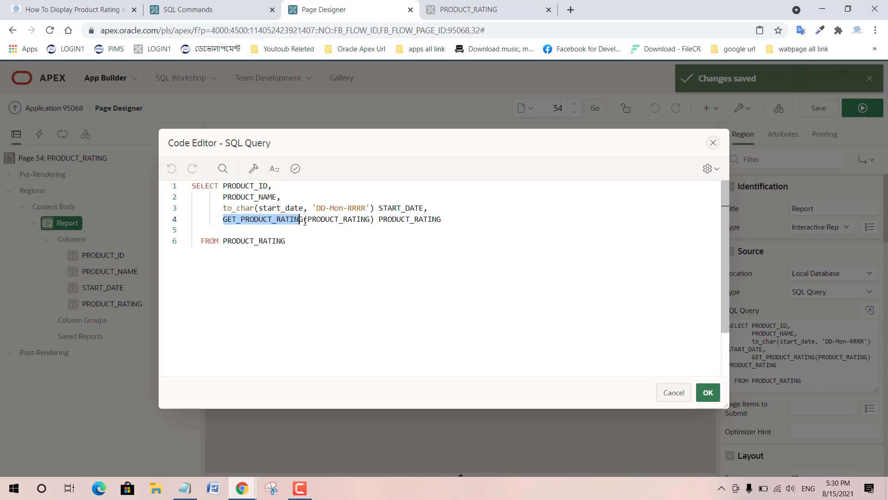
double_click(315, 219)
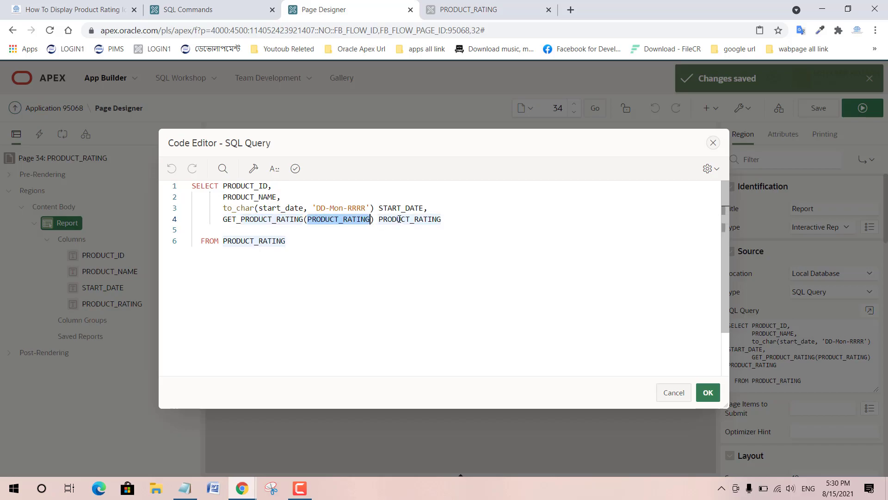
double_click(399, 219)
left_click(422, 283)
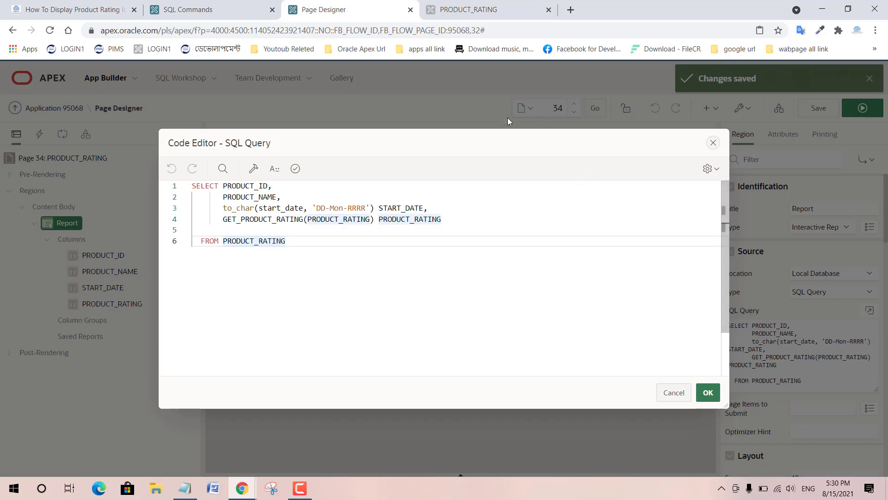
Step: Go back to the running report and examine the first product row across to its rating
left_click(491, 9)
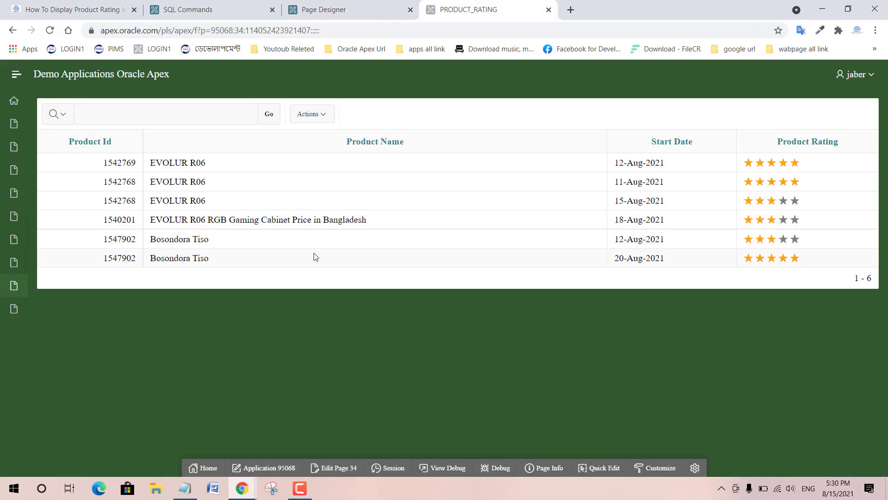
left_click_drag(105, 165, 272, 172)
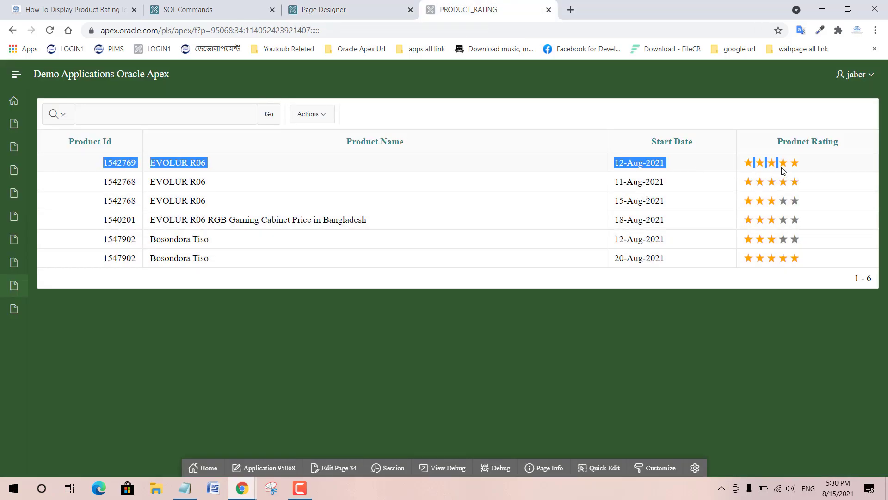
left_click(380, 308)
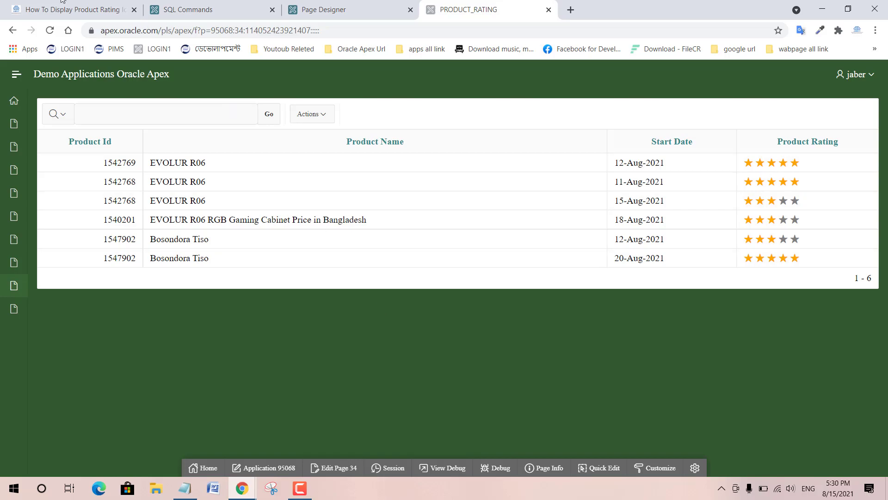
Step: Switch to the blog article on displaying product ratings and view its final result image and closing line
left_click(70, 9)
scroll(348, 326, "down", 7)
scroll(341, 311, "up", 2)
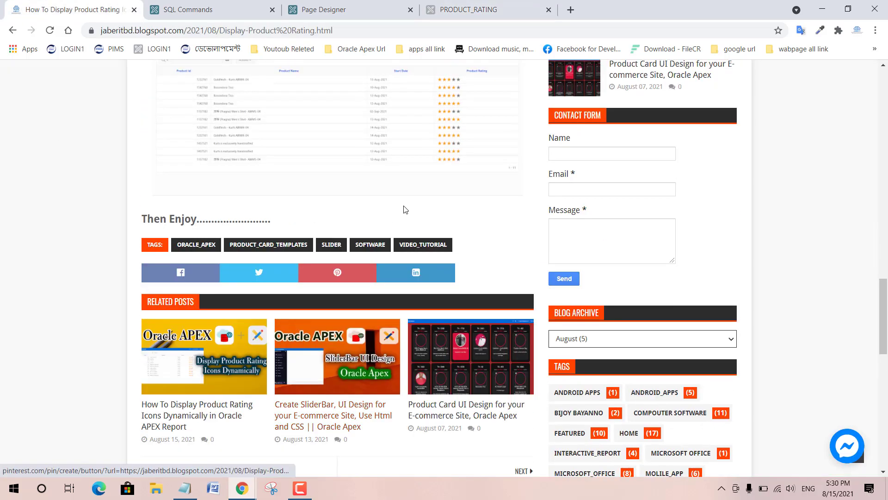
left_click_drag(143, 218, 295, 222)
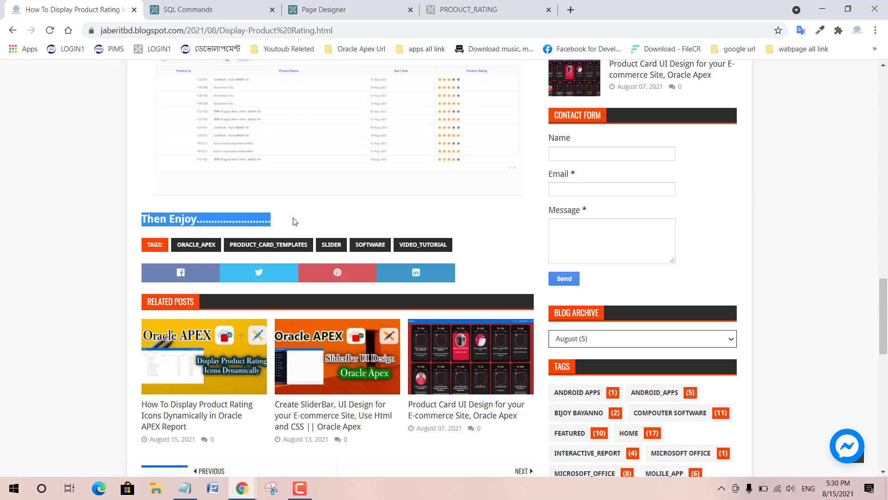
left_click(299, 488)
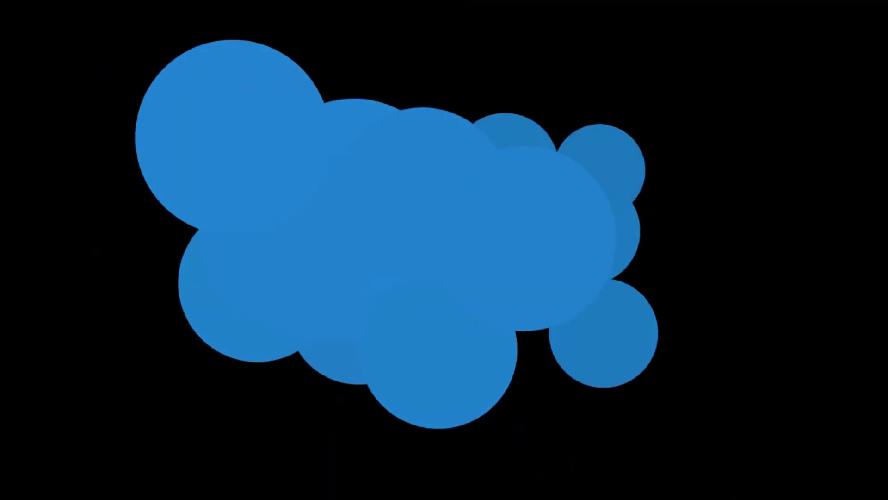